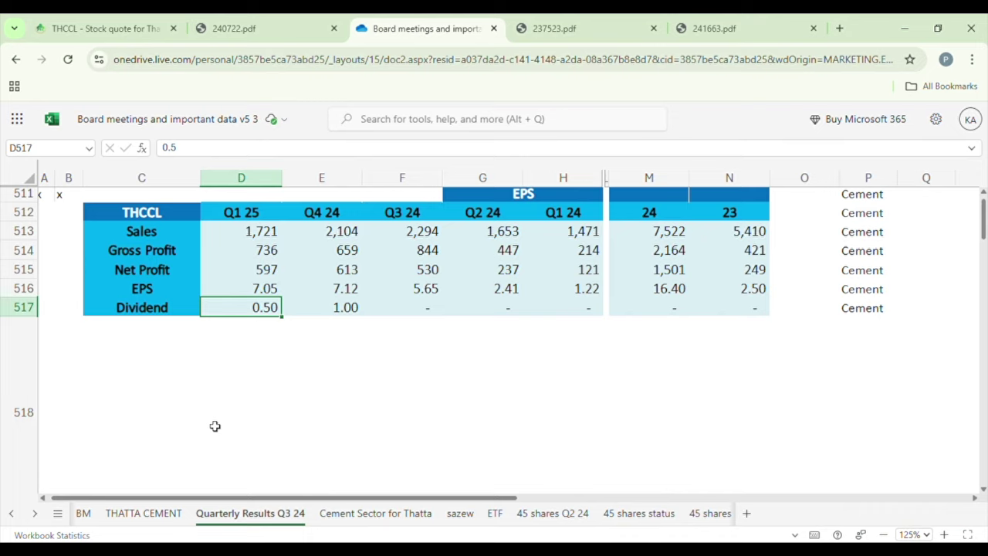
Examine the THCCL quarterly EPS figures from Q1 25 back to Q1 24 in row 516
key(Up)
key(Right)
key(Right)
key(Right)
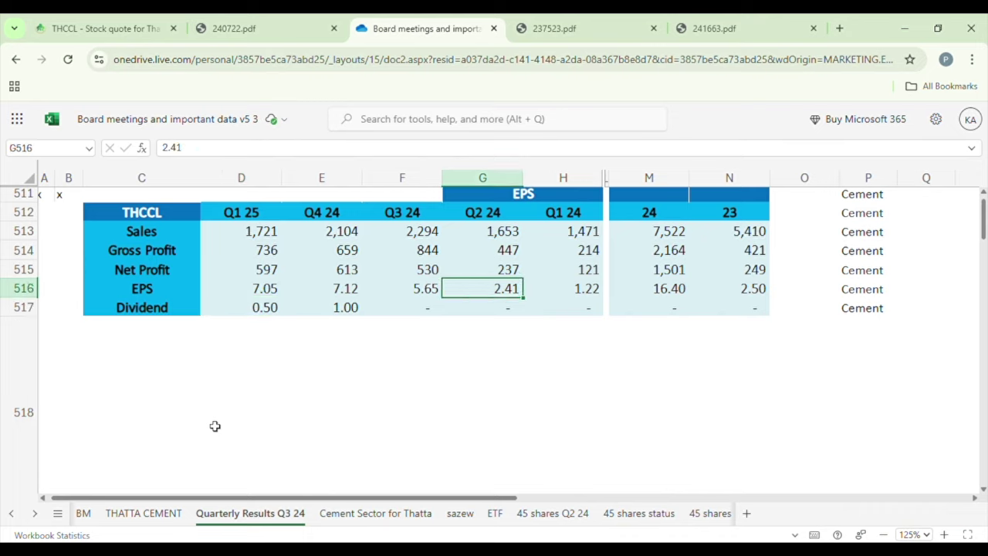
key(Right)
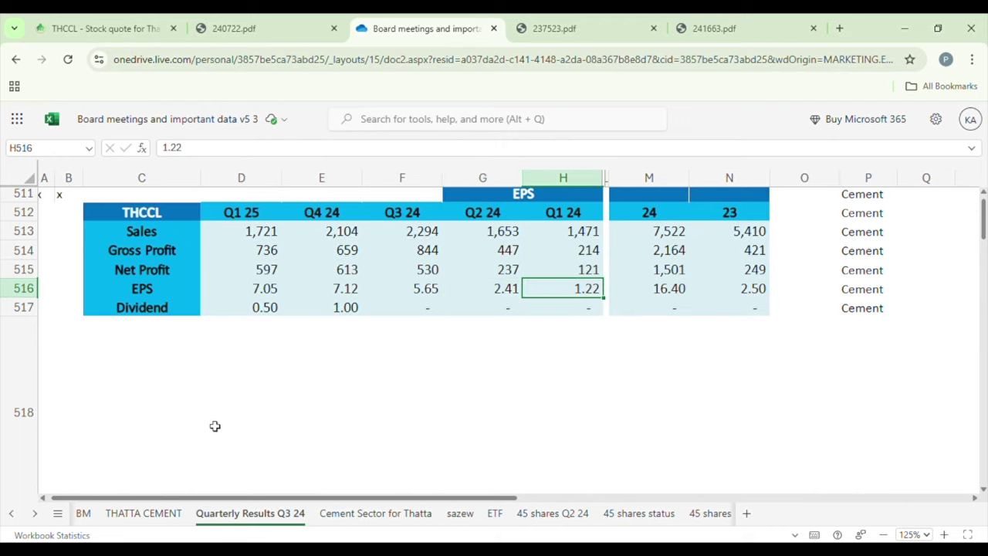
key(Left)
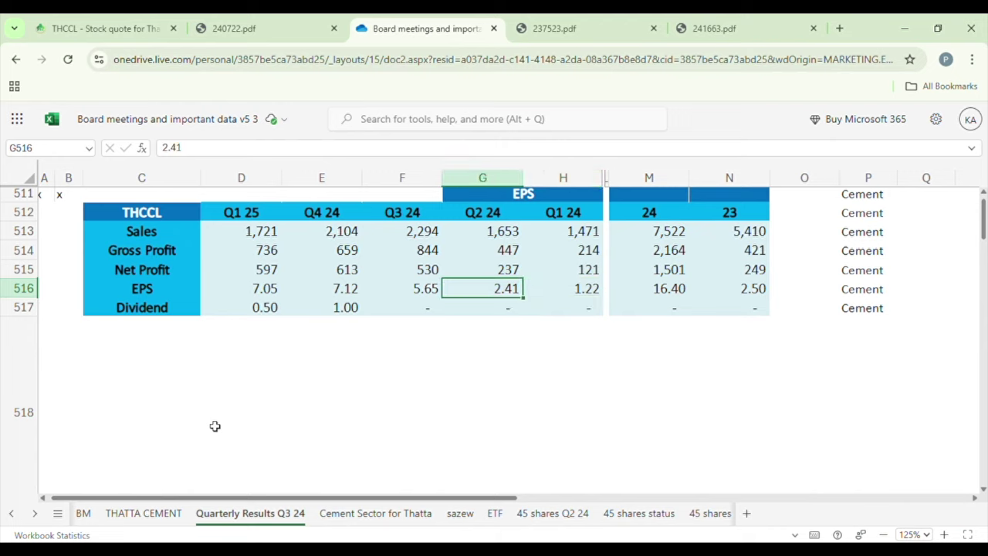
key(Left)
key(Left)
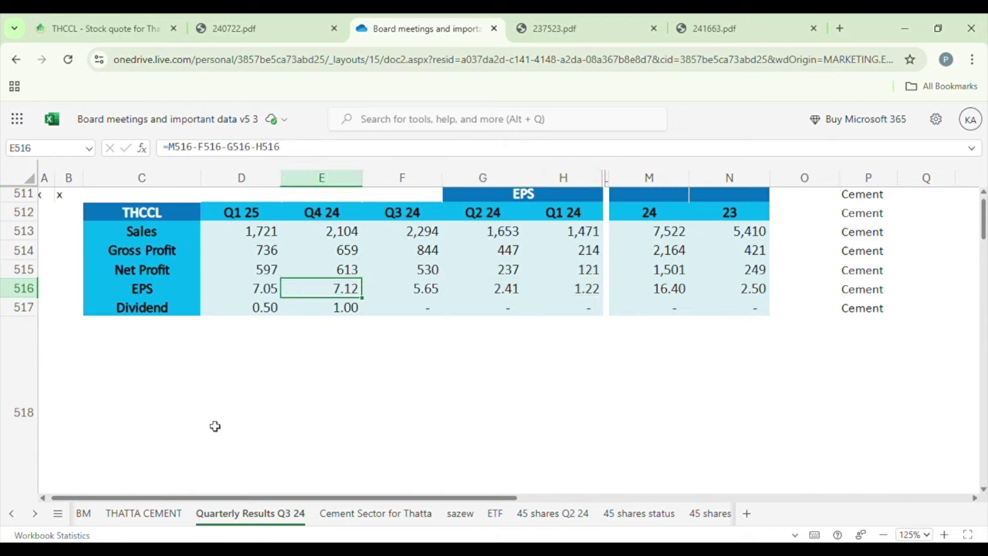
key(Left)
key(Right)
On the Cement Sector for Thatta sheet, inspect Thatta Cement's next-four-quarters EPS forecast formula and the three quarterly EPS values it uses
click(342, 522)
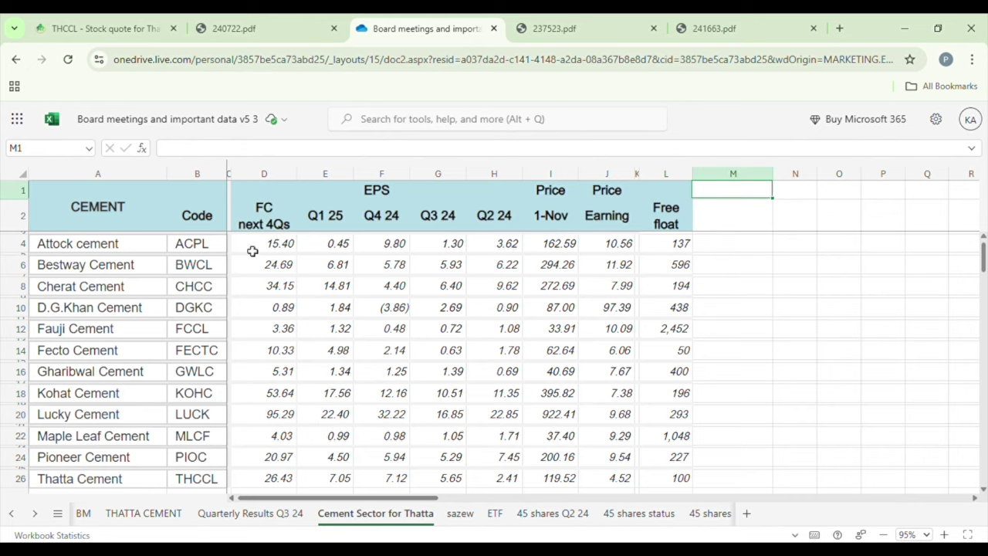
click(282, 478)
double_click(282, 478)
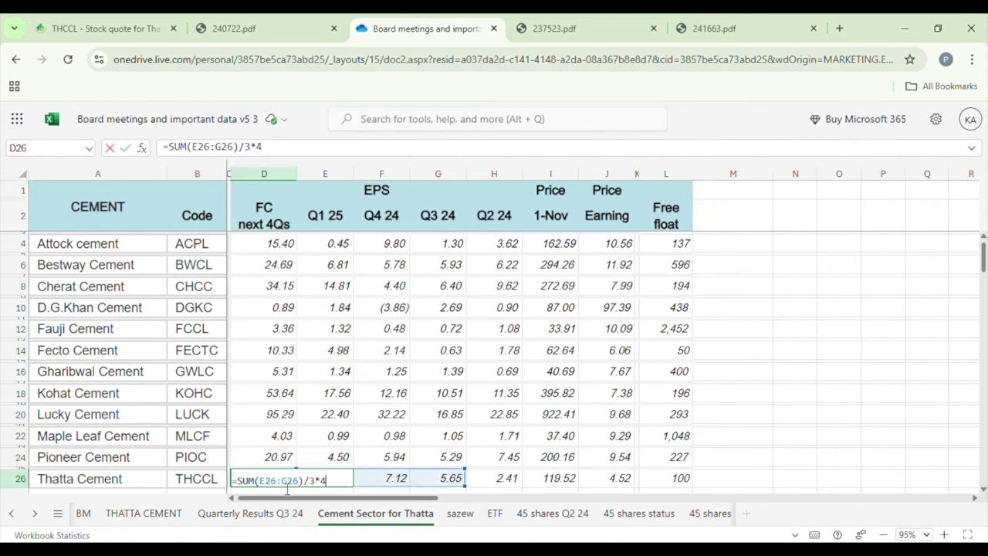
key(Escape)
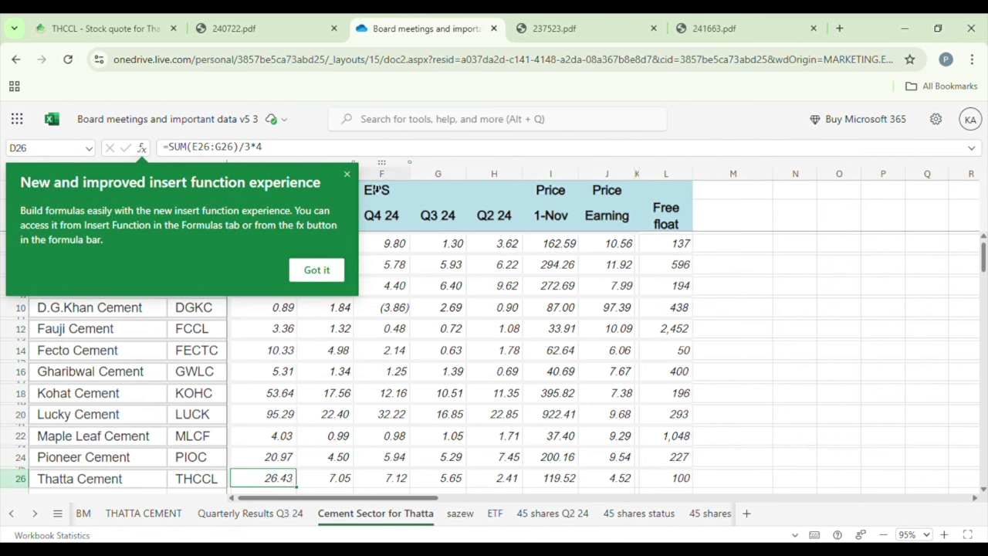
click(346, 174)
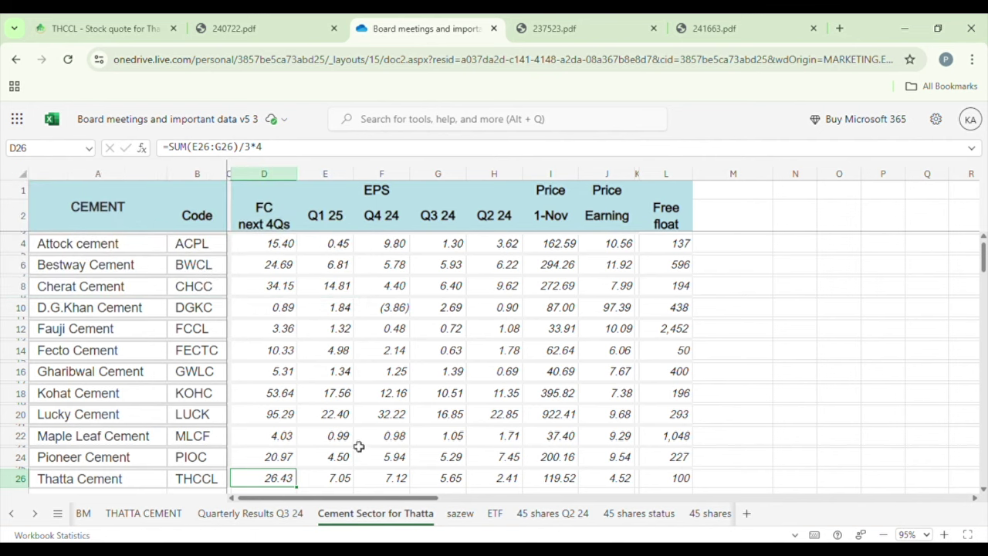
drag(339, 479, 450, 479)
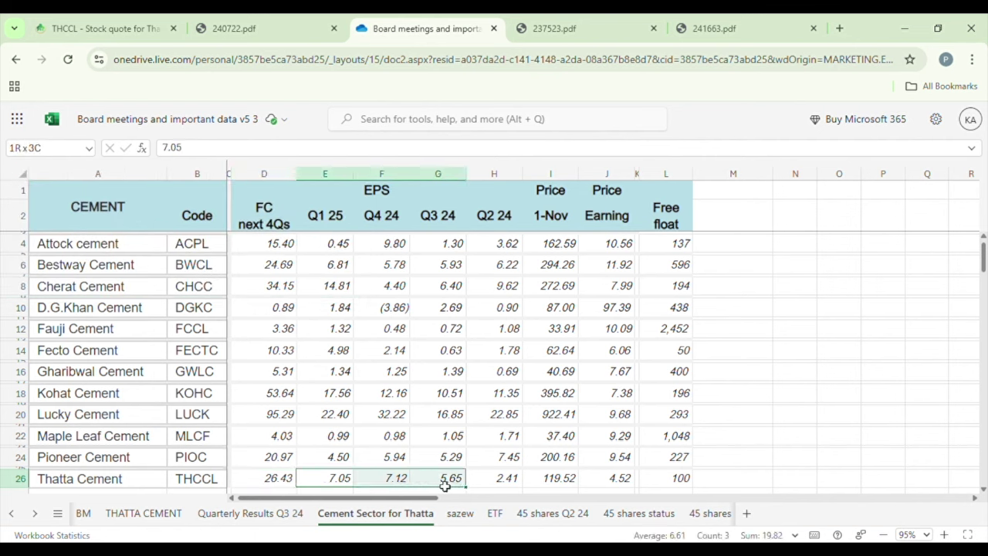
click(282, 478)
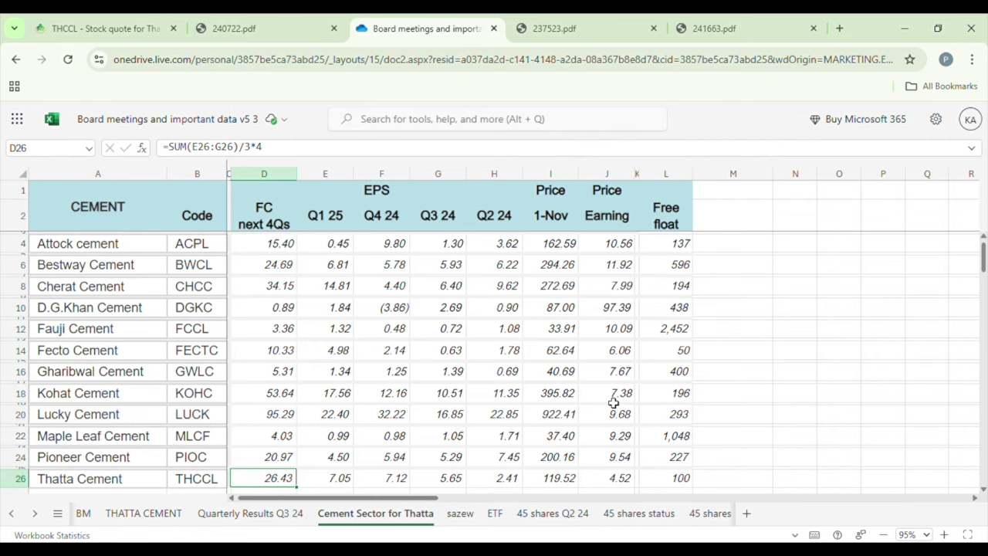
Change the font colour of the hidden price note and value in cells M24:M26 to black
click(612, 478)
drag(738, 461, 738, 479)
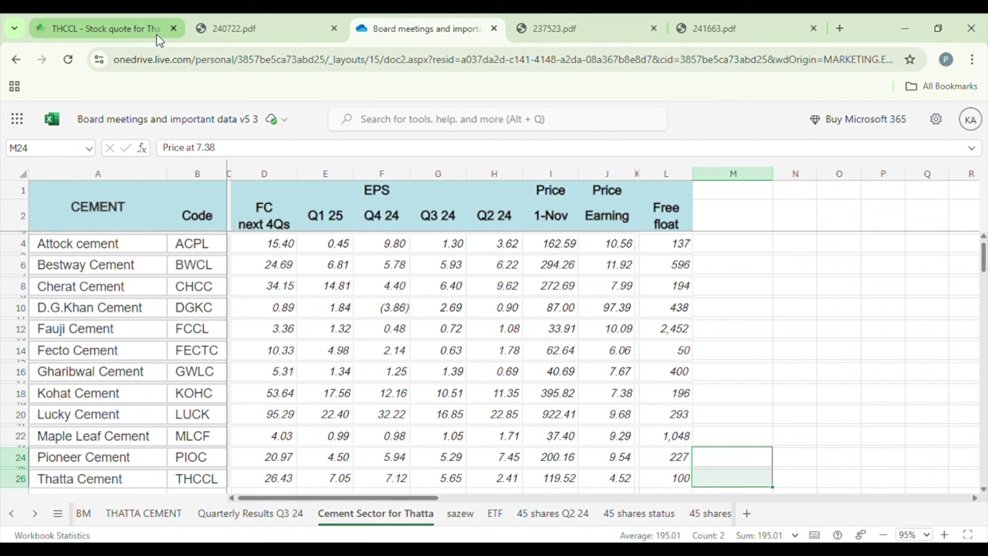
mouse_move(249, 124)
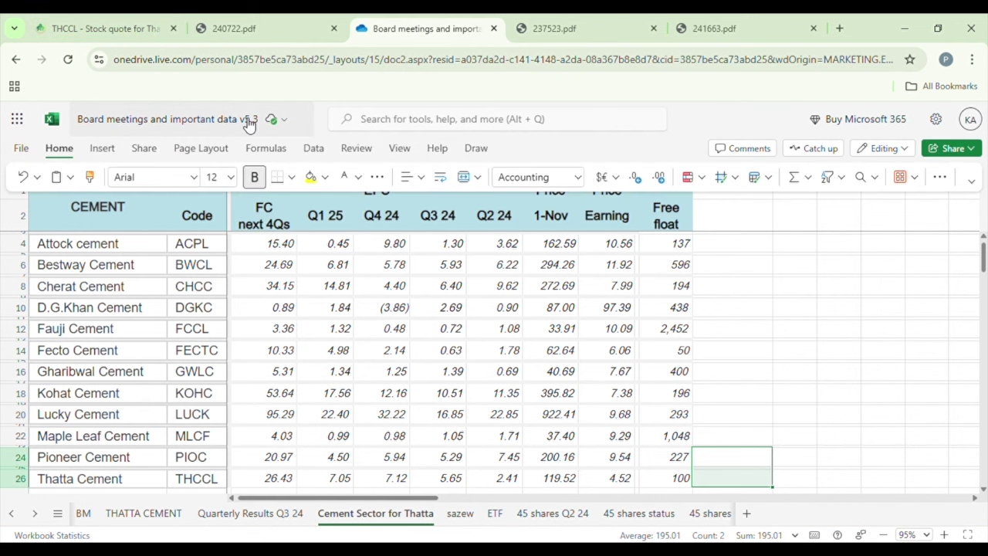
click(361, 177)
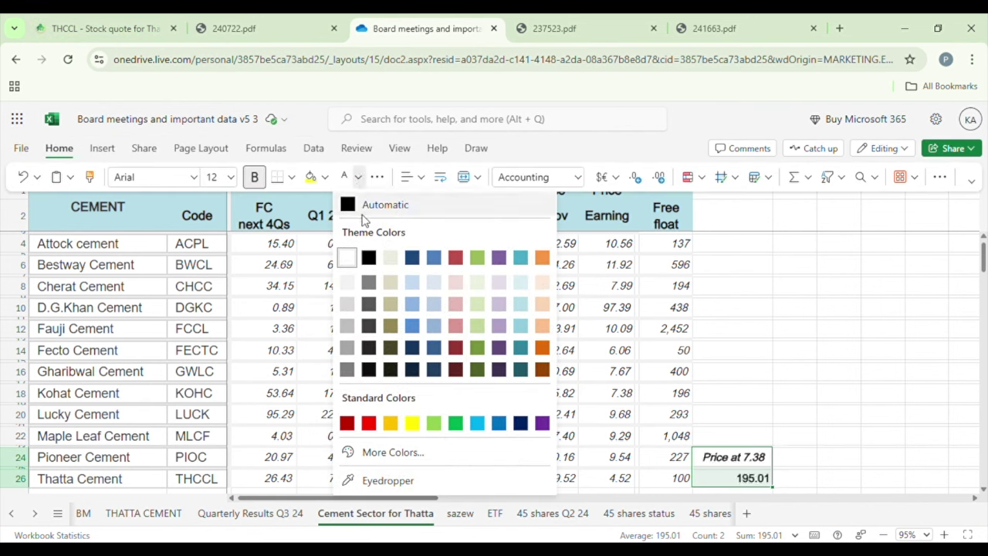
click(369, 260)
click(737, 440)
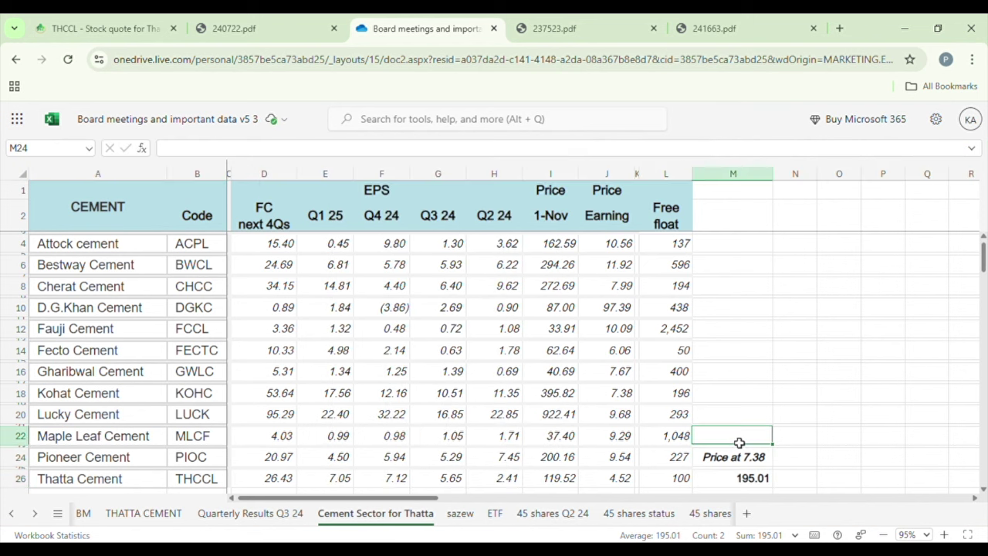
Check the formula behind Thatta Cement's projected price, and compare its free float with Gharibwal Cement's
click(740, 479)
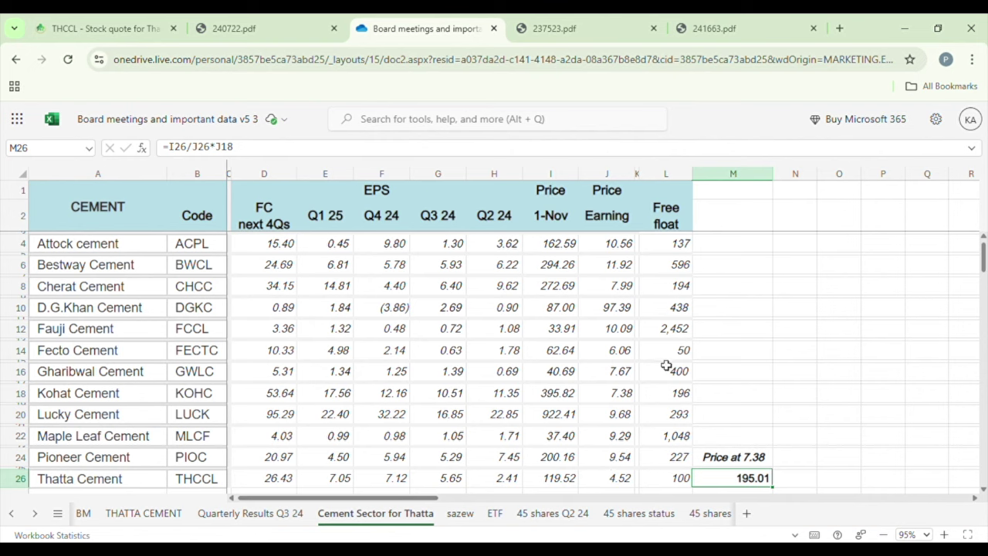
click(668, 478)
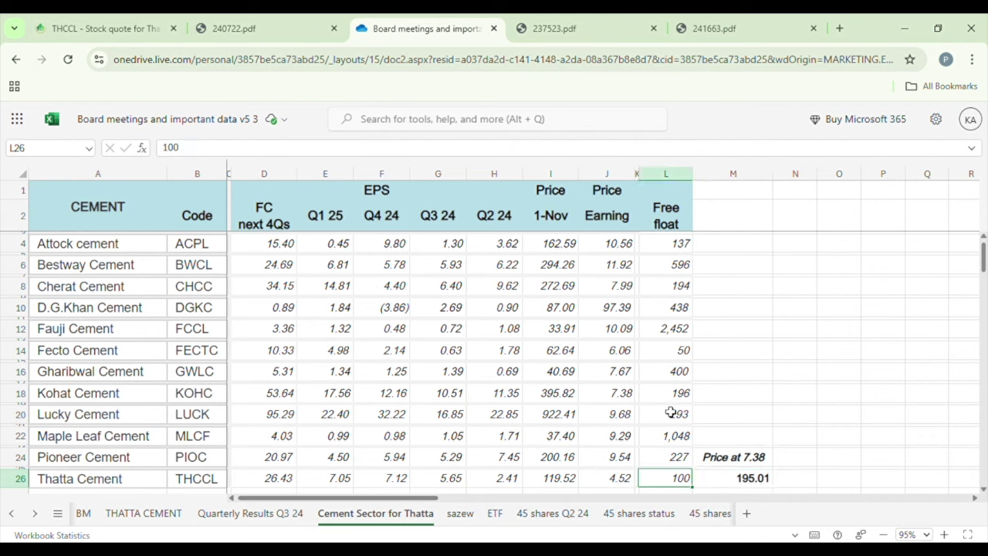
click(667, 374)
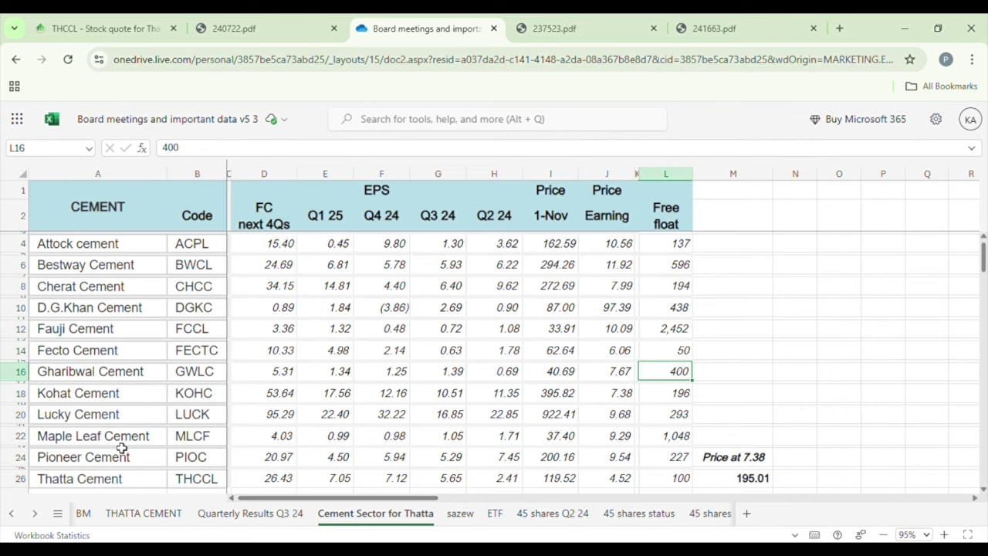
Switch to the Thatta Cement annual report 237523.pdf and enlarge its pages to 100%
click(559, 17)
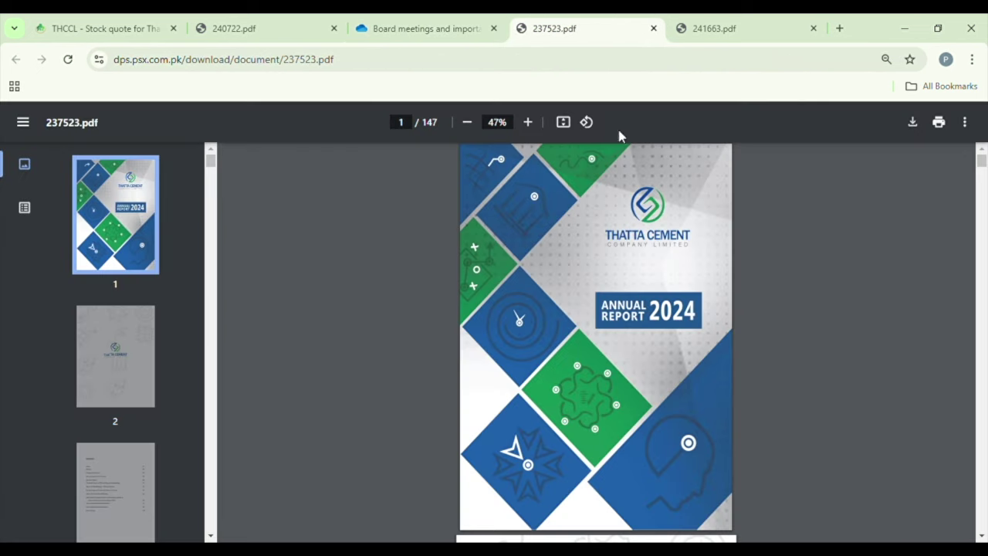
click(528, 122)
click(528, 122)
click(529, 122)
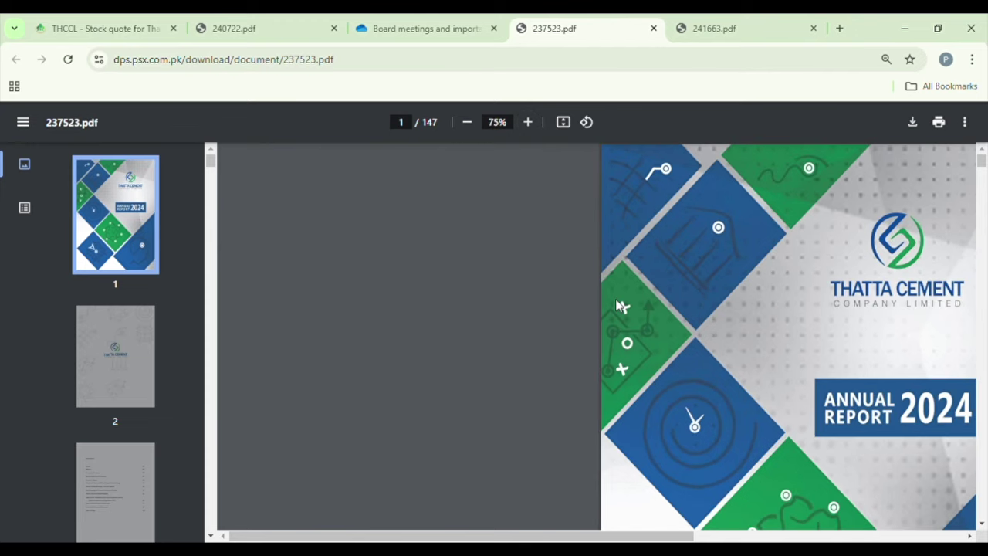
scroll(618, 304, right, 5)
scroll(618, 305, left, 2)
click(528, 122)
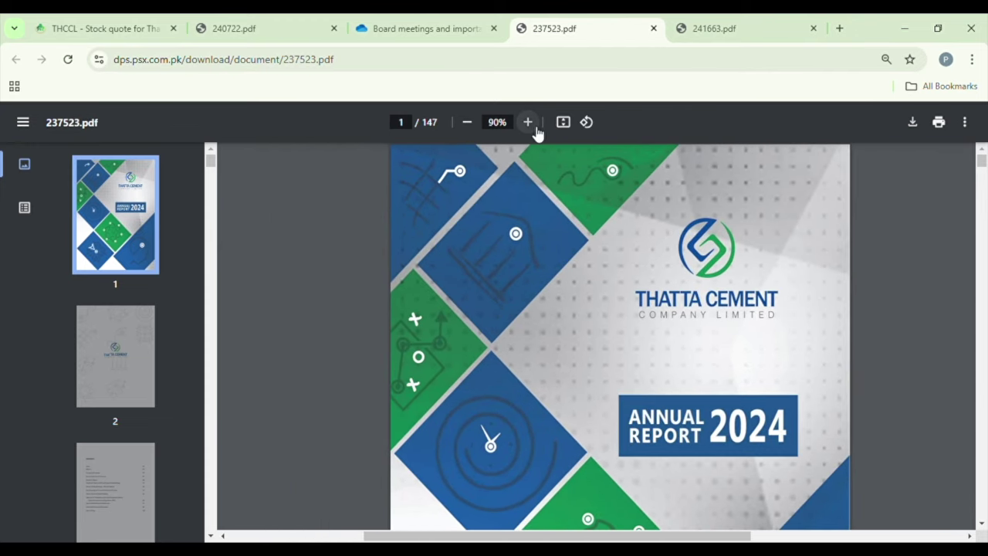
click(528, 122)
scroll(531, 252, right, 4)
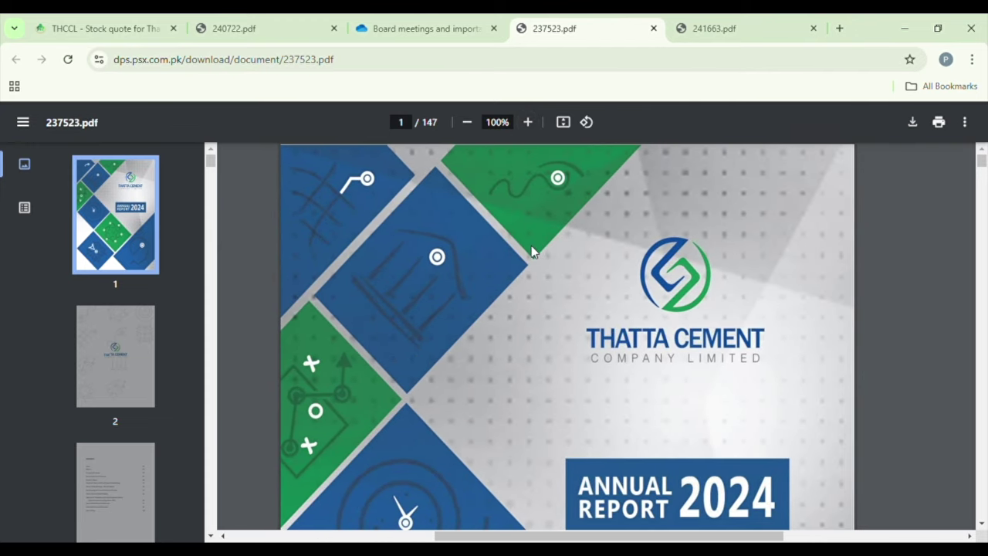
Go to the Directors' Report on page 9 and review the production and dispatches table and overview
scroll(534, 257, down, 4)
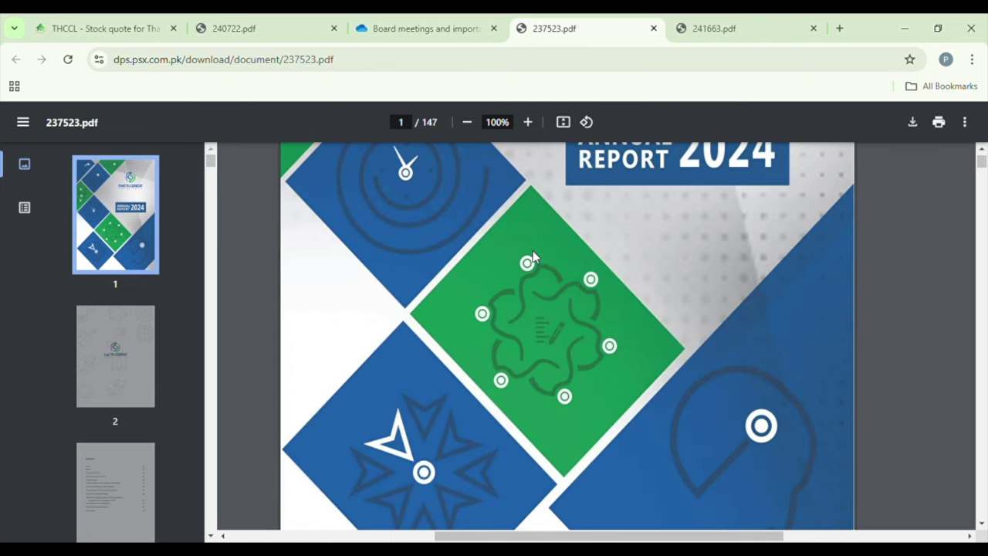
scroll(533, 254, down, 15)
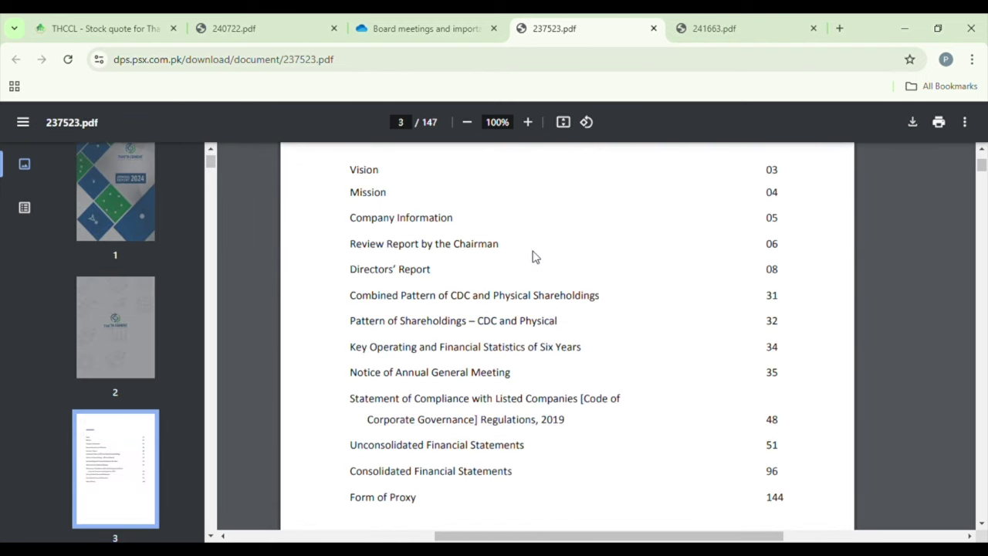
scroll(535, 256, down, 15)
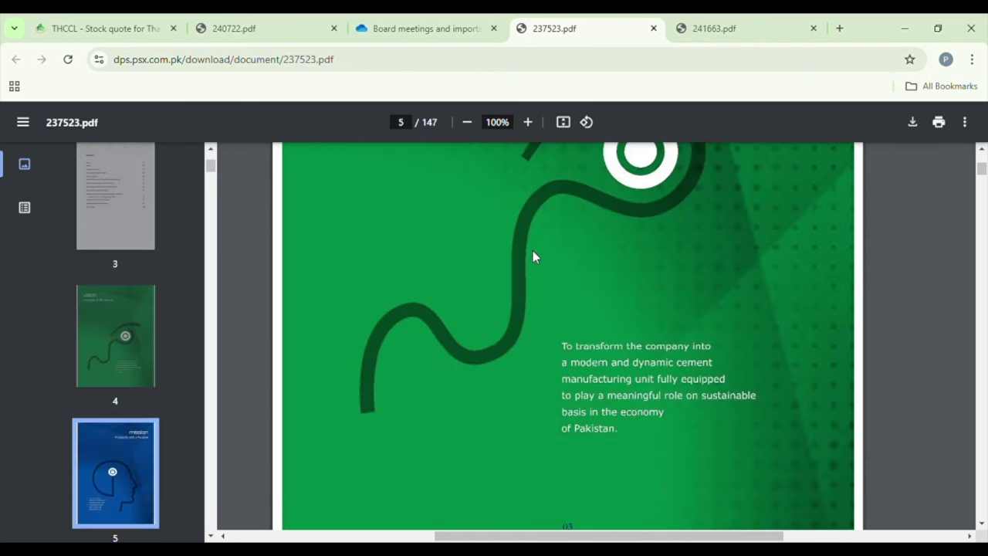
scroll(533, 257, up, 5)
scroll(534, 257, down, 20)
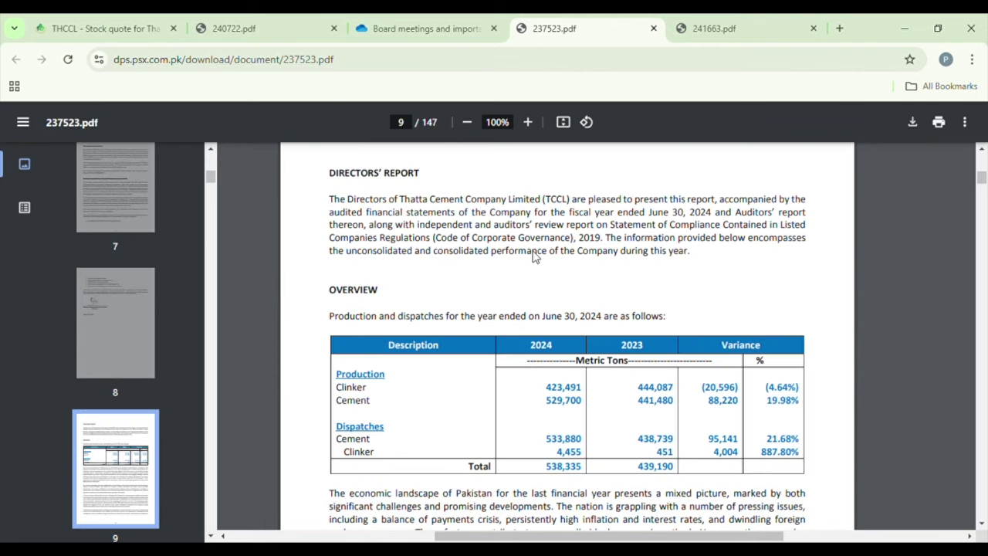
scroll(535, 257, down, 3)
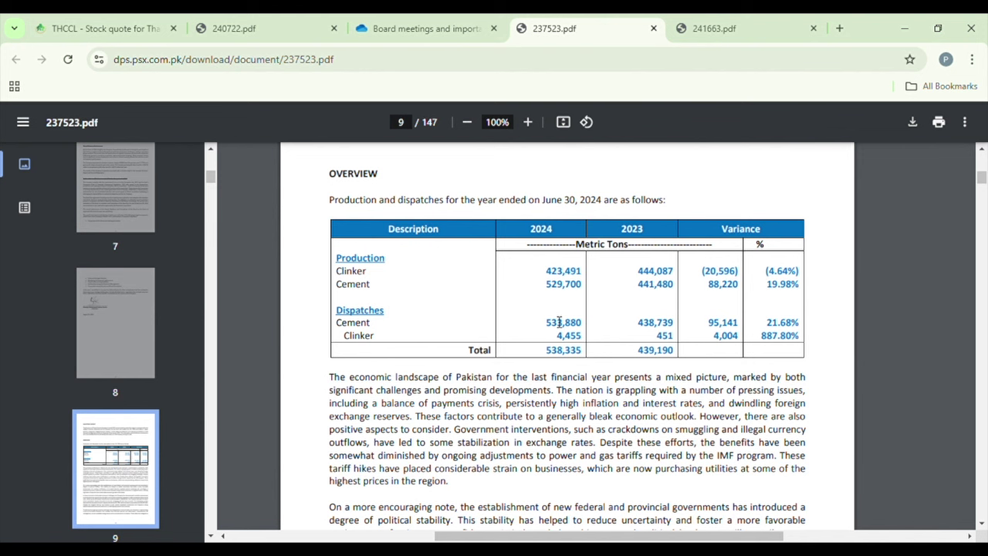
scroll(559, 322, down, 5)
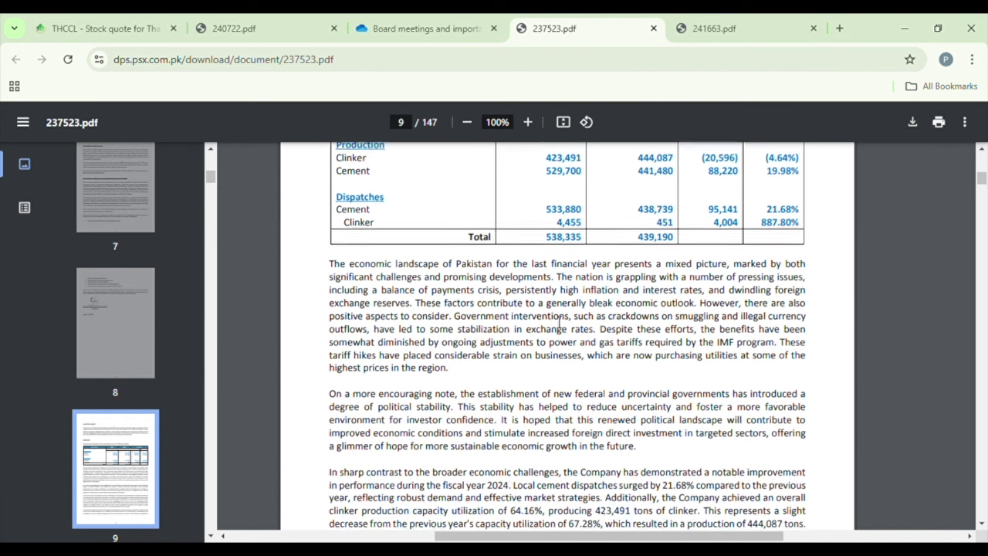
Read the Industry, Sales and Financial Review sections and the Subsequent Appropriations on pages 10 and 11 of the report
scroll(559, 322, down, 5)
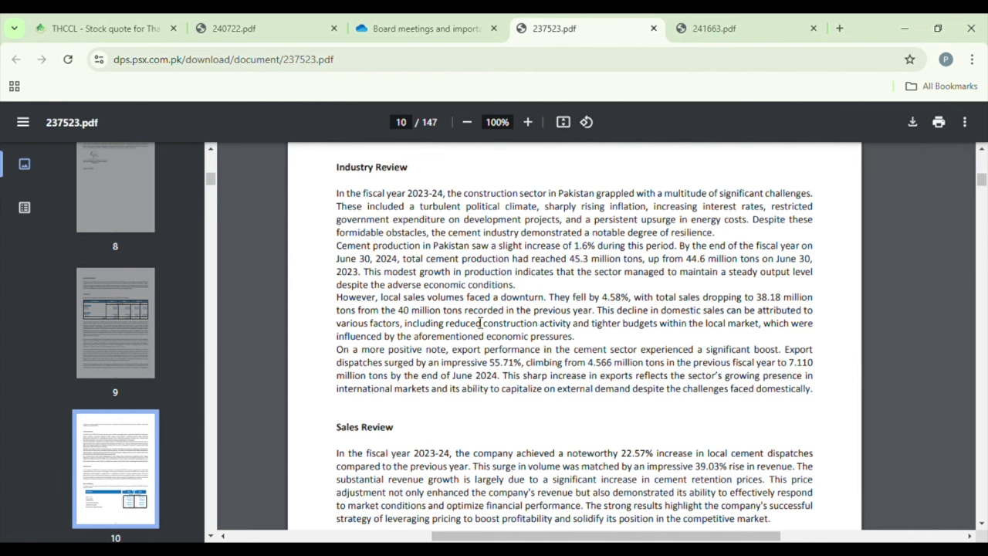
scroll(480, 323, down, 1)
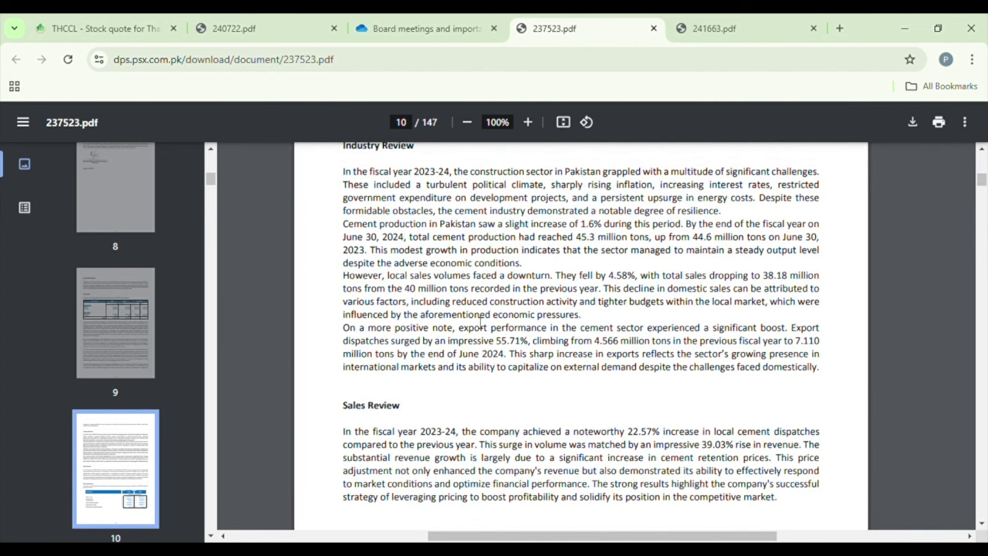
scroll(480, 323, down, 1)
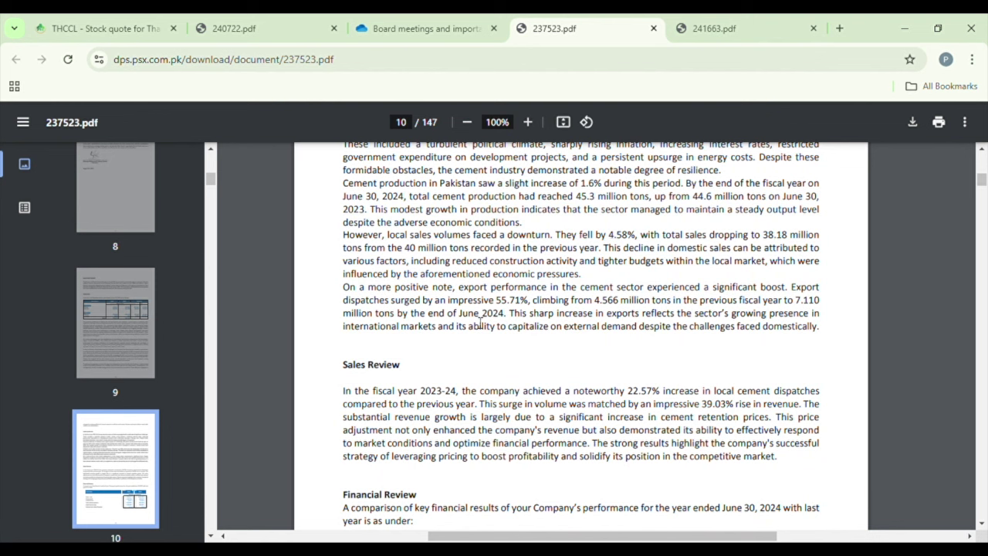
scroll(480, 324, down, 1)
scroll(480, 323, down, 1)
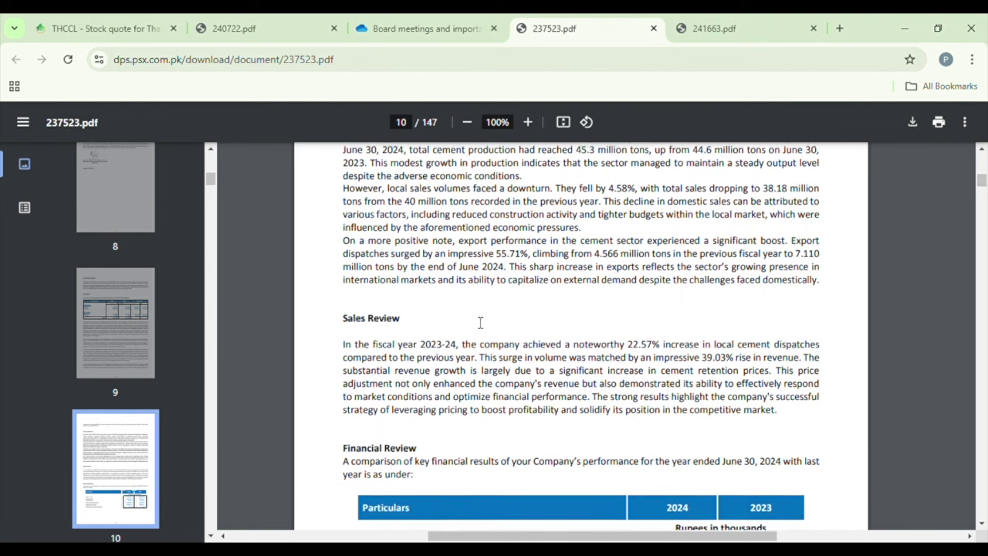
scroll(480, 322, down, 3)
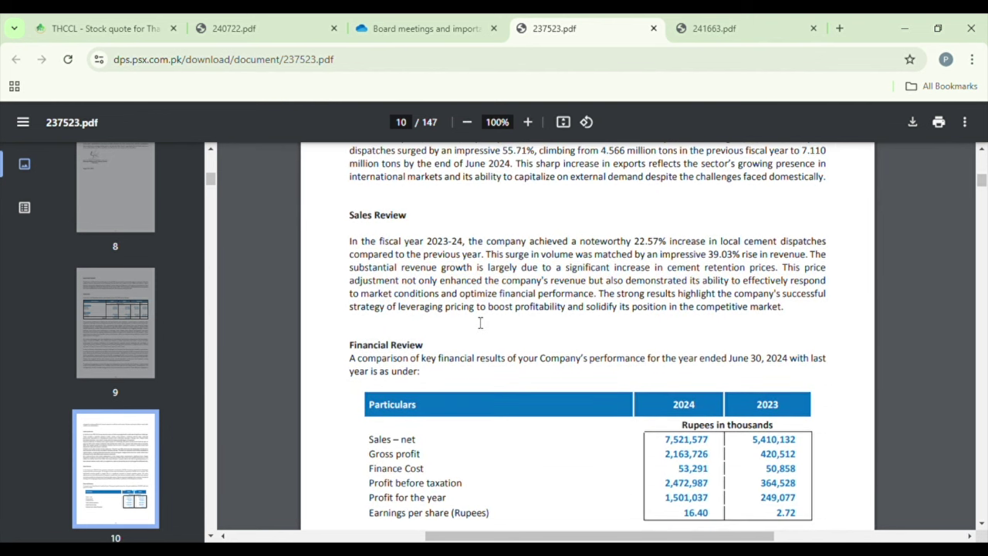
scroll(480, 323, down, 1)
scroll(480, 323, down, 1)
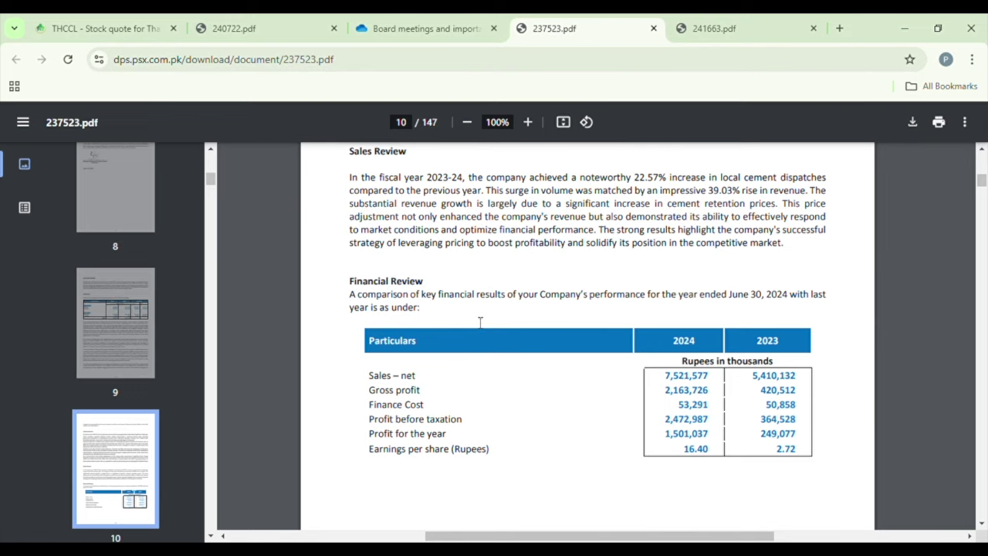
scroll(480, 323, down, 10)
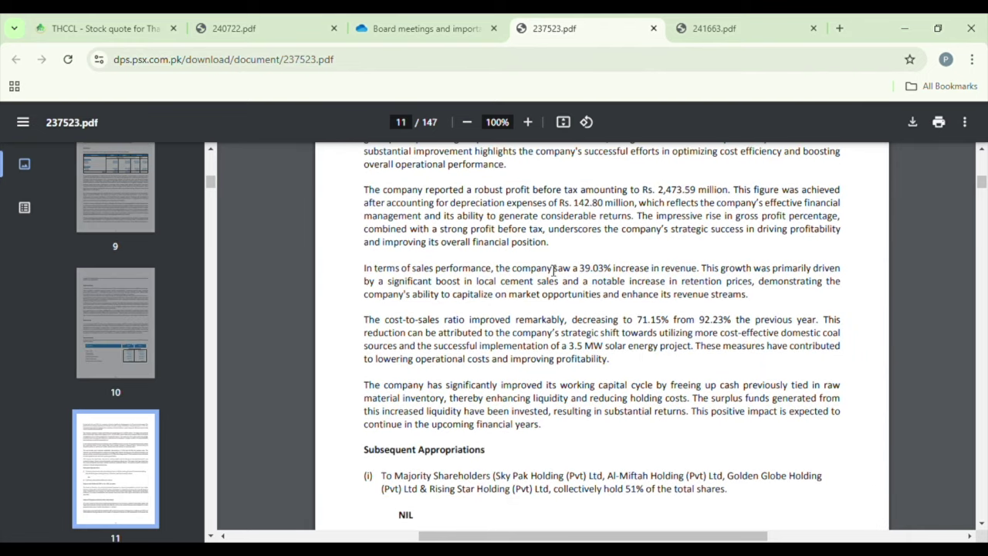
scroll(553, 270, down, 3)
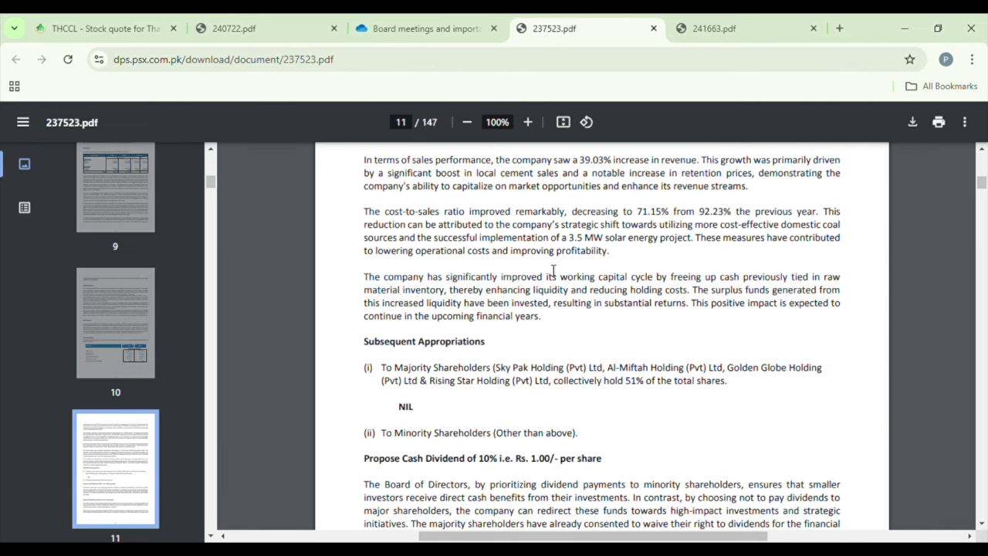
Read the cost-to-sales, working capital and Subsequent Appropriations paragraphs on page 11 of the annual report
scroll(553, 270, down, 2)
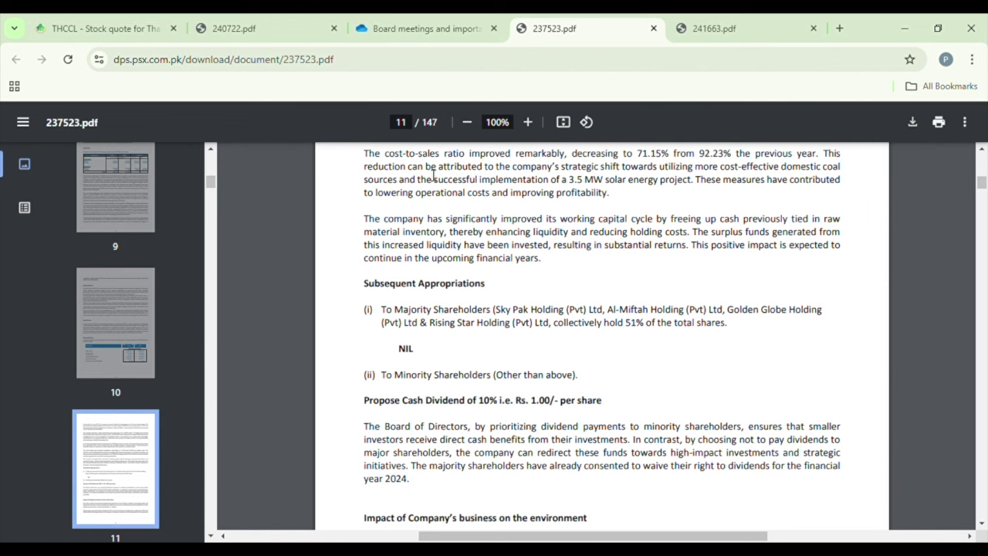
scroll(434, 176, down, 1)
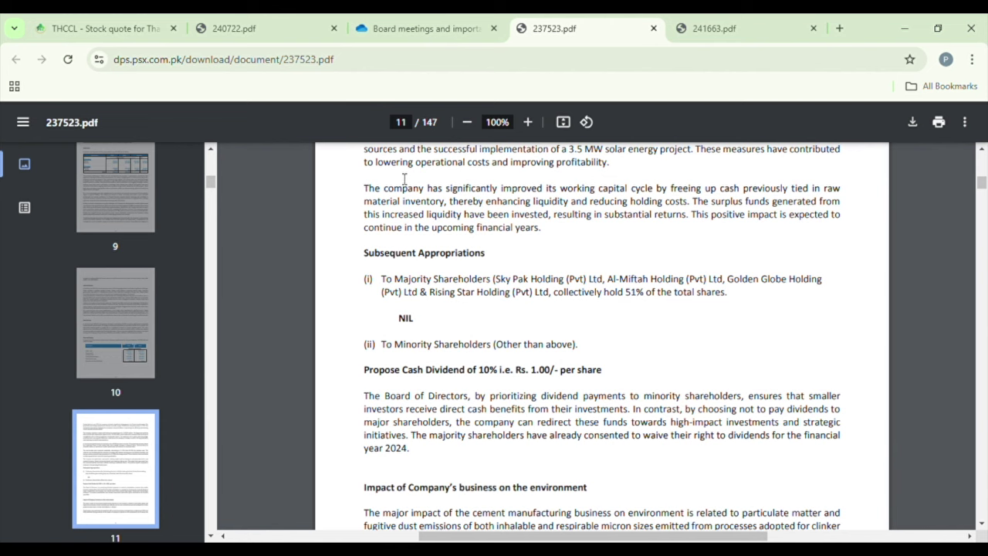
scroll(404, 179, down, 1)
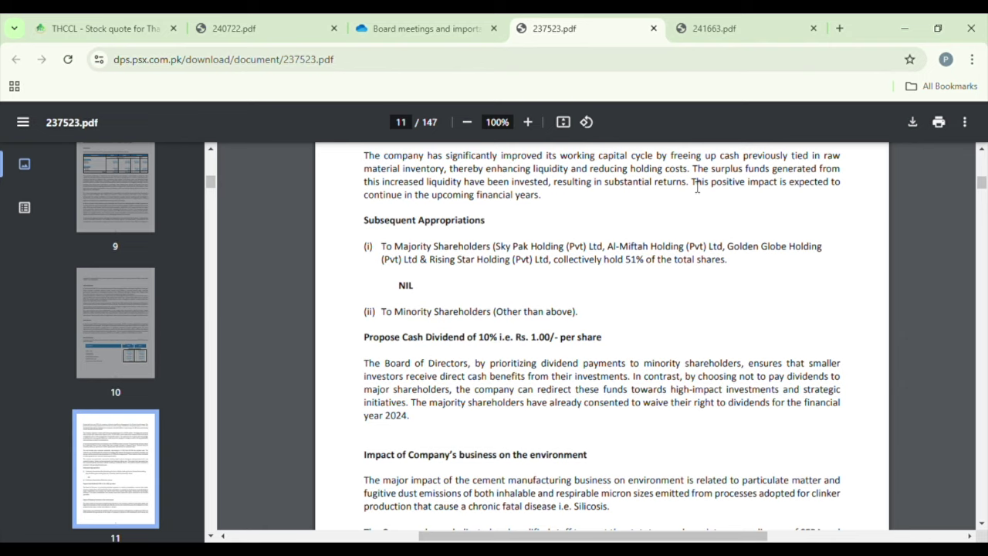
Go to page 12 and read the Renewable Energy Initiatives section on the solar, wind and waste heat recovery projects
scroll(697, 185, down, 5)
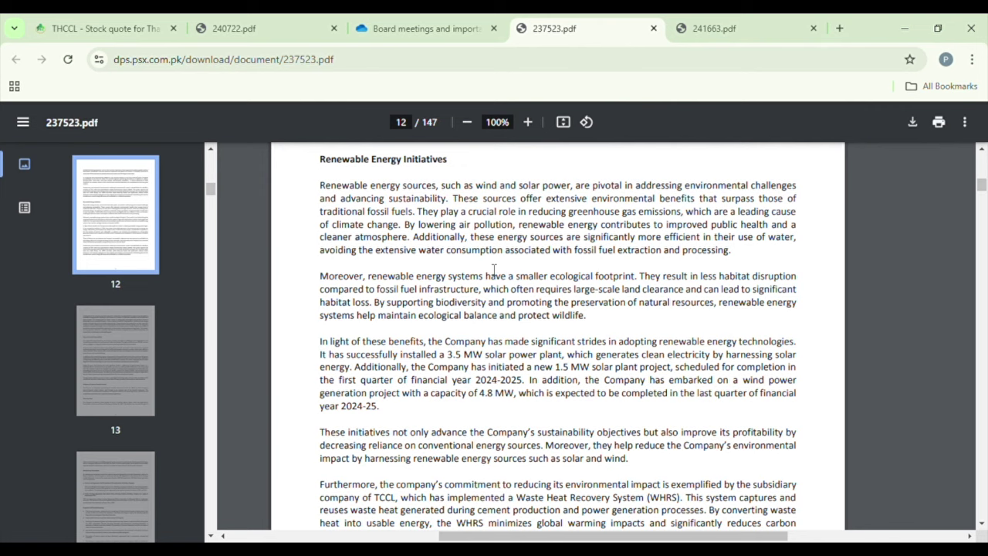
scroll(494, 268, down, 2)
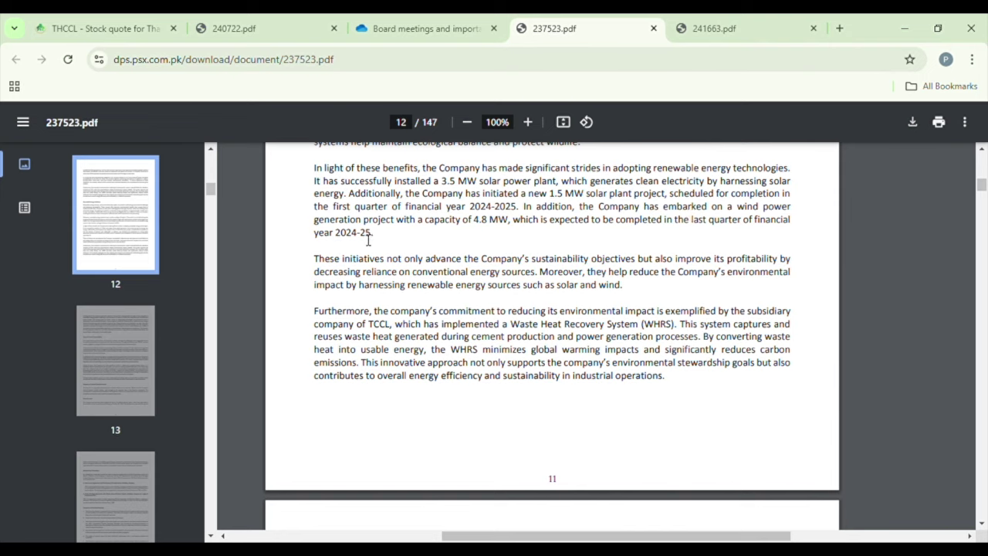
scroll(368, 241, down, 1)
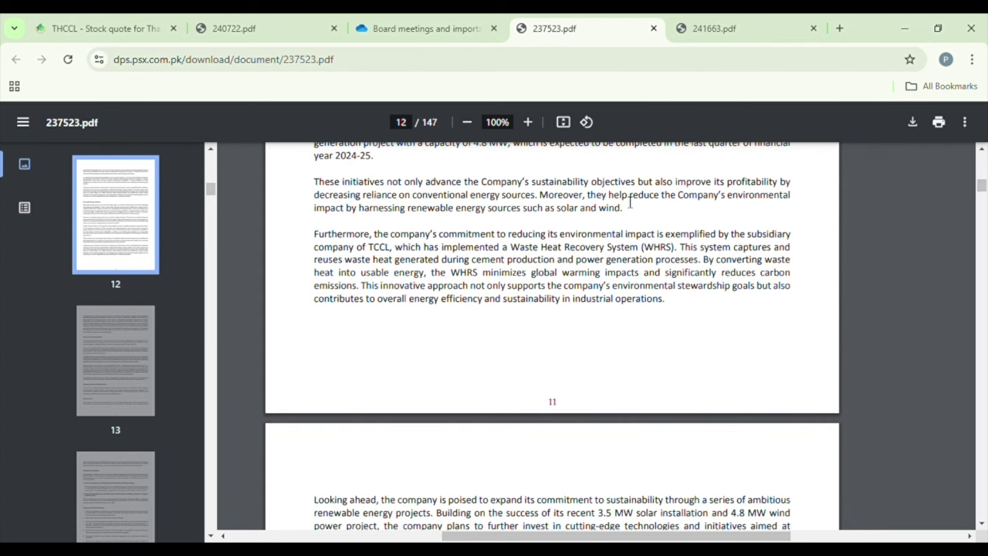
scroll(630, 201, down, 1)
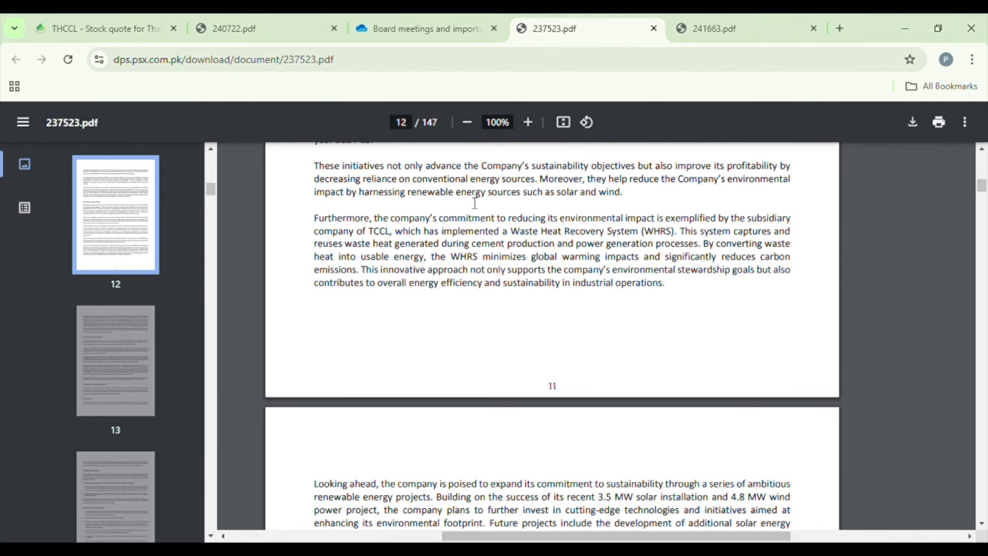
Read the paragraph on future renewable energy plans at the start of page 13, above Corporate Social Responsibility
scroll(474, 203, down, 4)
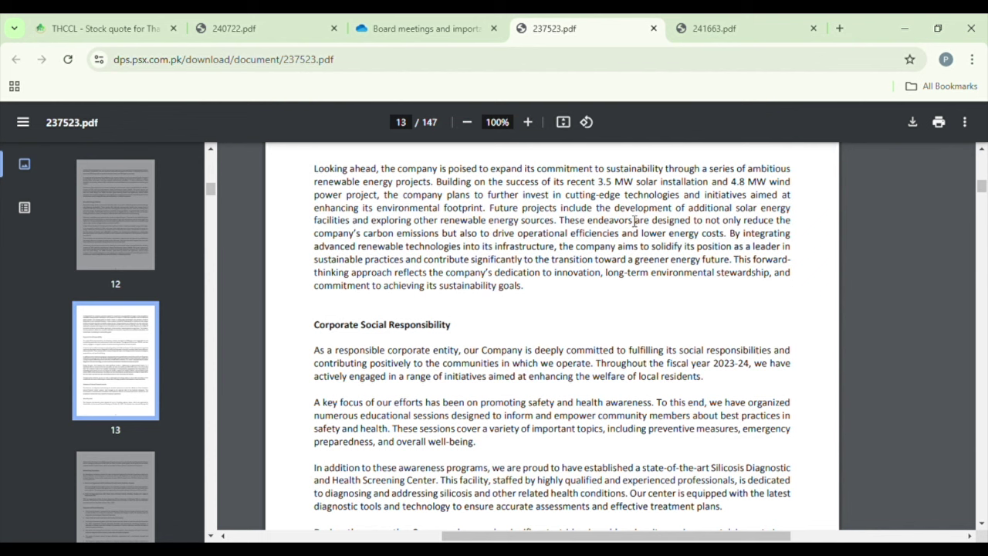
scroll(635, 221, down, 1)
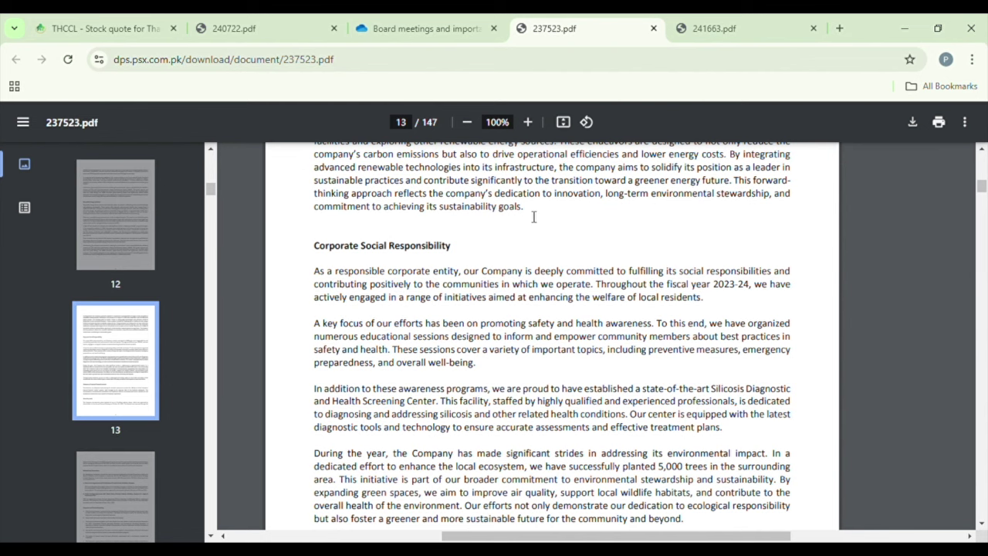
scroll(534, 217, up, 1)
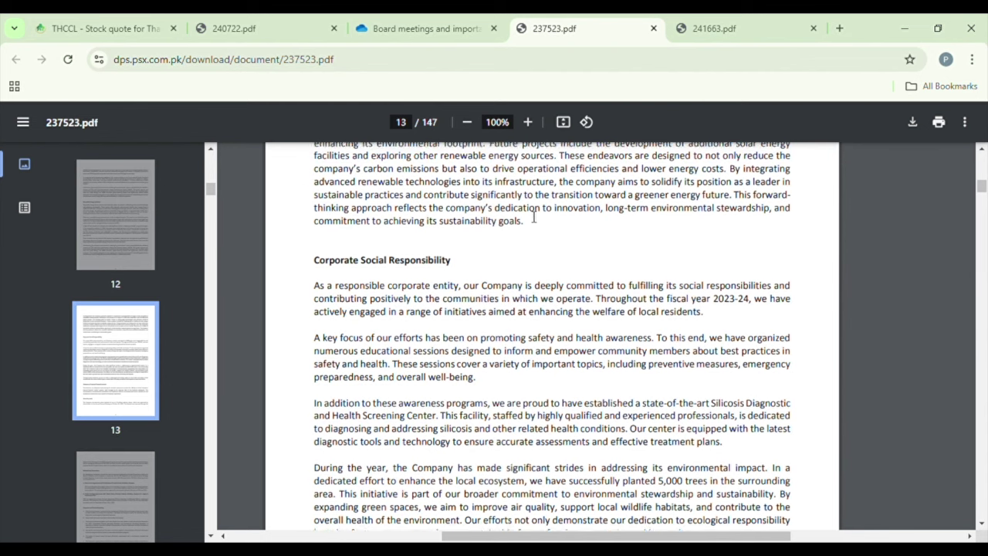
scroll(533, 217, up, 2)
scroll(534, 217, down, 1)
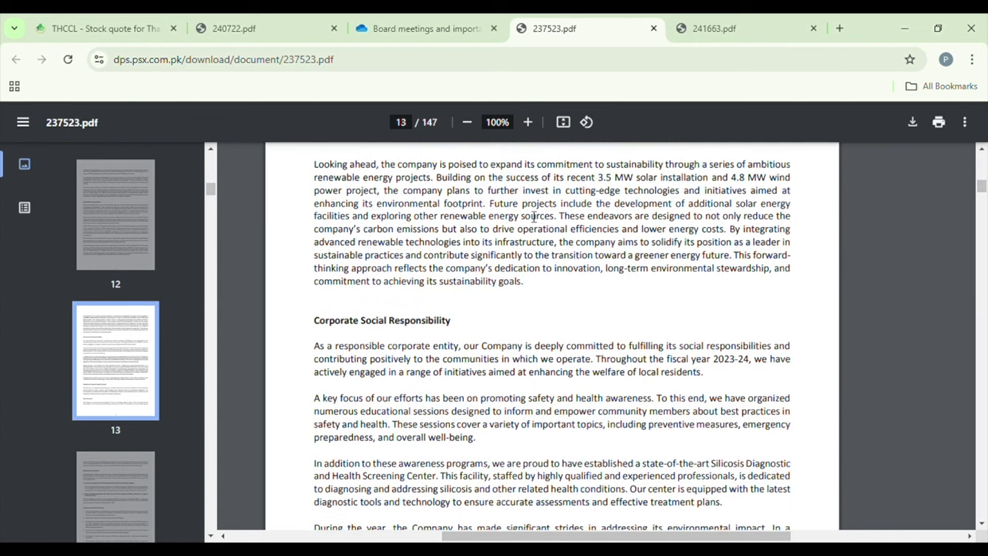
scroll(533, 216, up, 1)
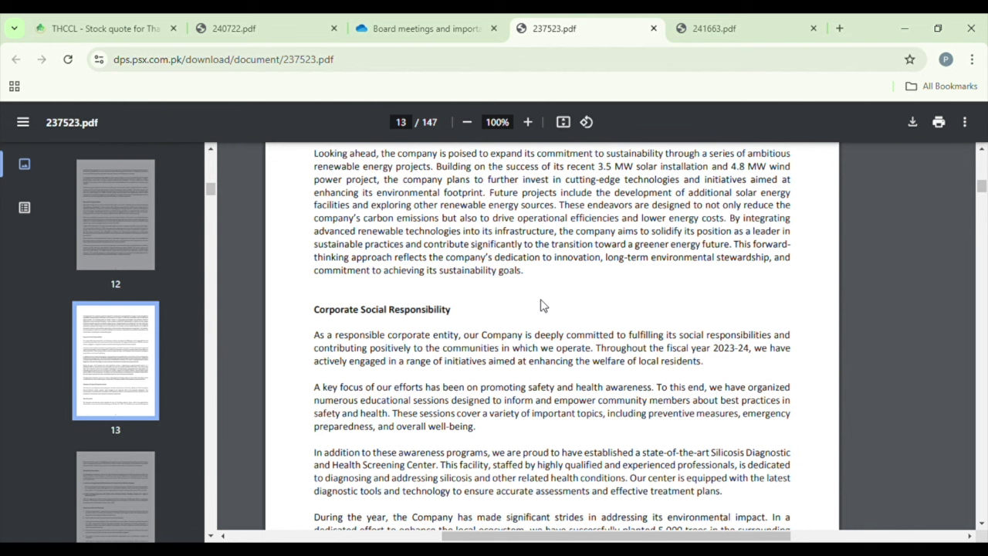
scroll(541, 305, down, 1)
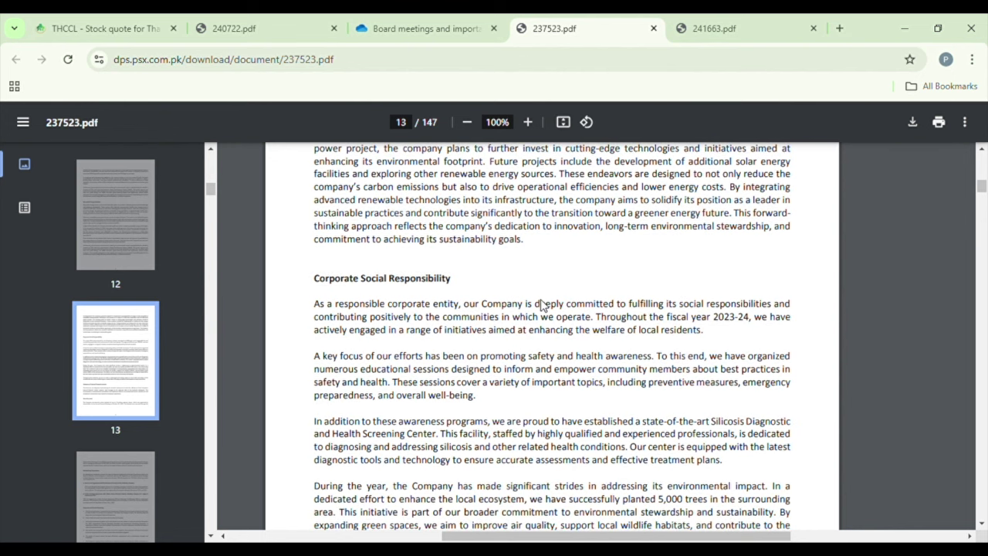
Skim the rest of the Directors' Report, from the Share Buy-back section through corporate governance to the Acknowledgement on page 18
scroll(541, 305, down, 6)
scroll(541, 305, left, 1)
scroll(541, 305, down, 3)
scroll(541, 305, right, 1)
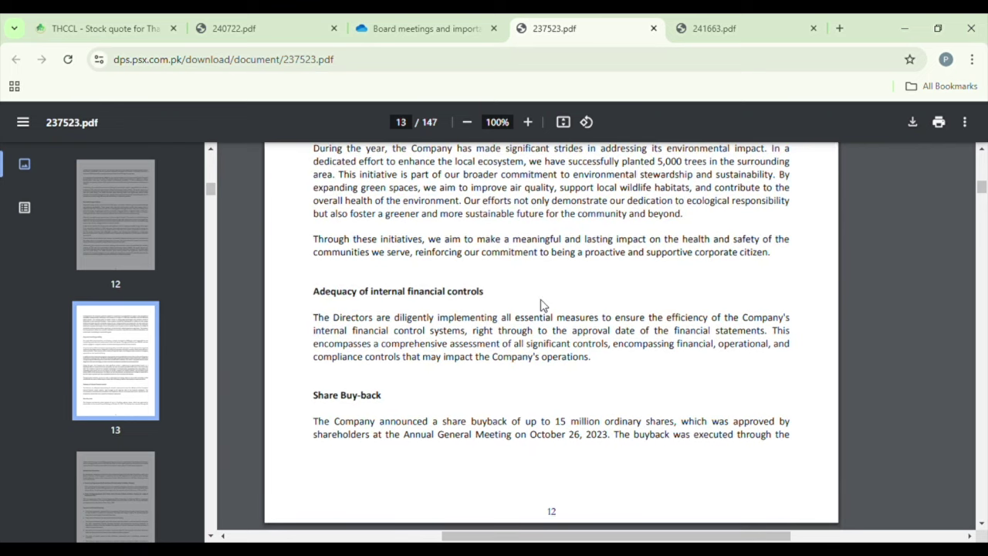
scroll(541, 304, down, 2)
scroll(541, 305, down, 3)
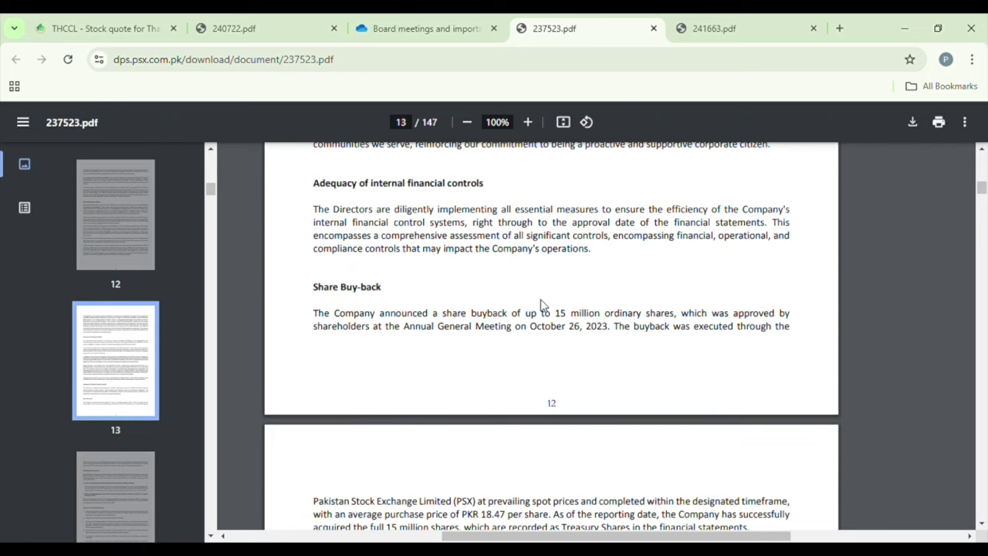
scroll(542, 305, down, 10)
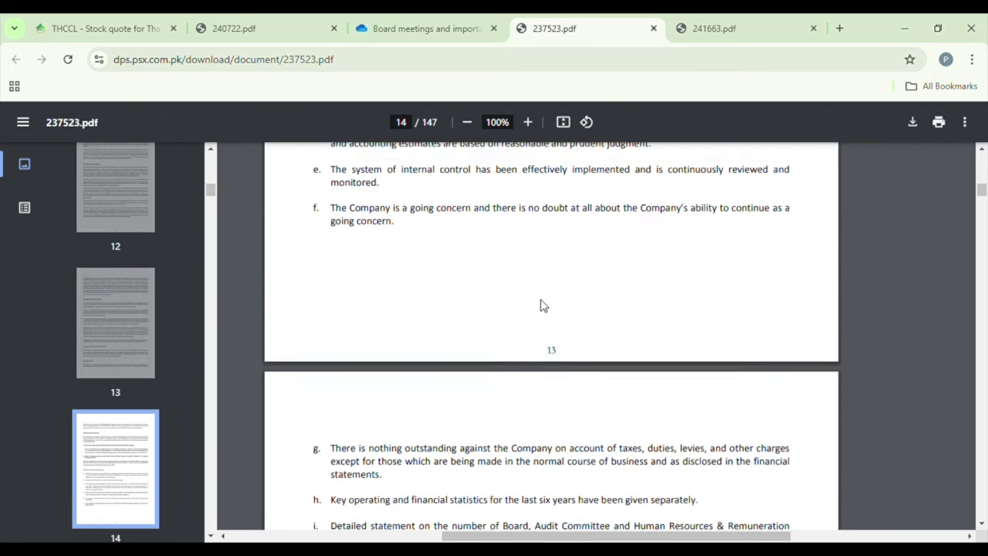
scroll(542, 305, left, 1)
scroll(541, 305, down, 15)
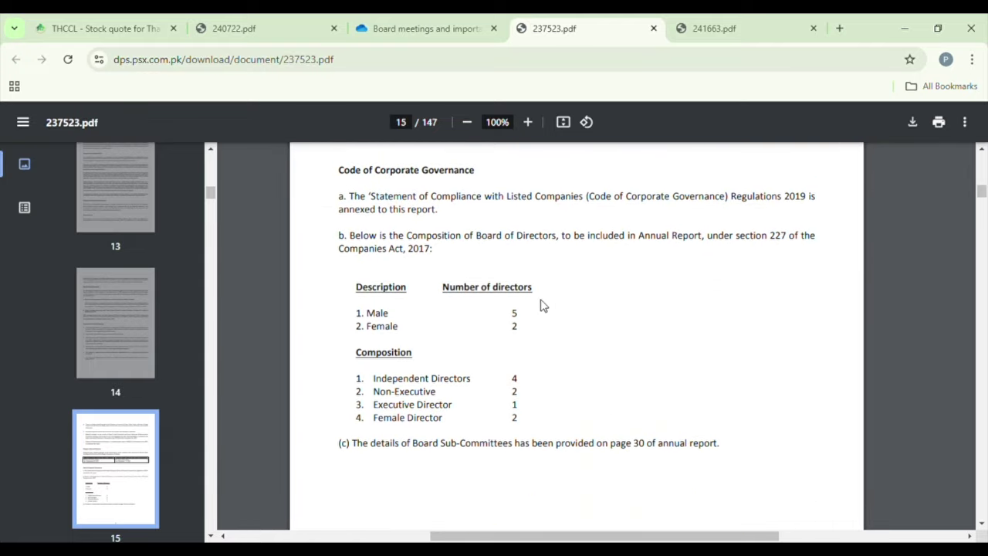
scroll(541, 305, down, 20)
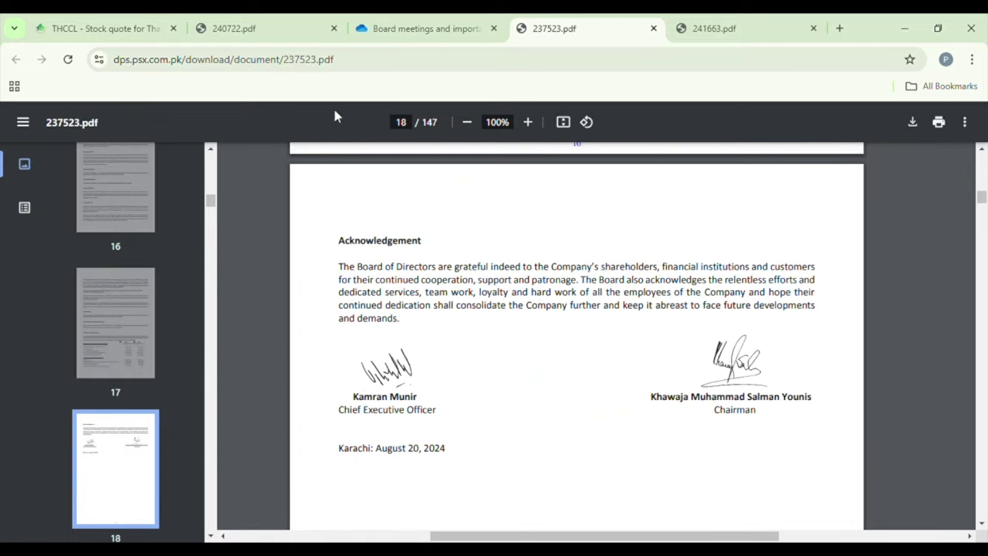
scroll(640, 147, down, 5)
Switch to the September 2024 quarterly report 241663.pdf, enlarge it to 110% and go to the Overview table on page 6
click(783, 21)
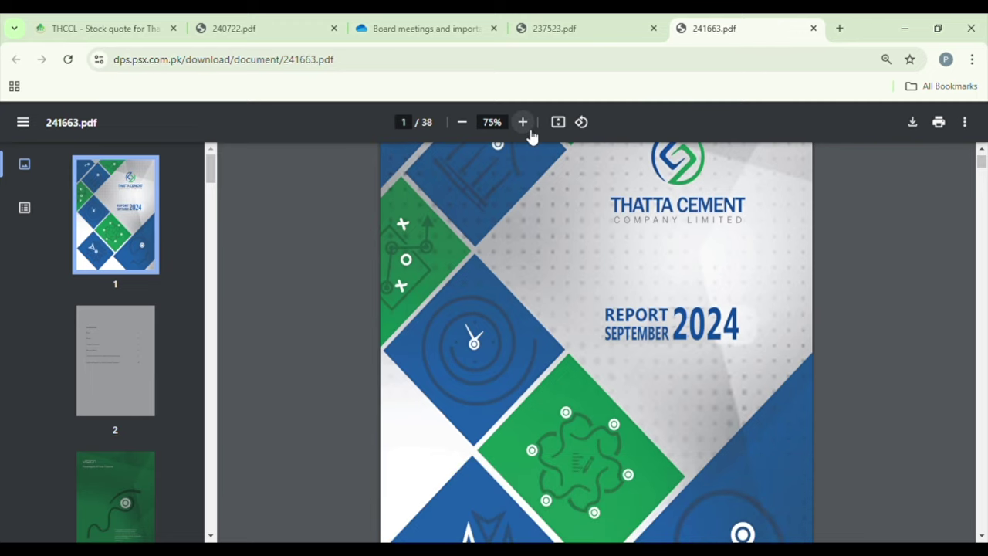
click(525, 125)
scroll(558, 207, down, 5)
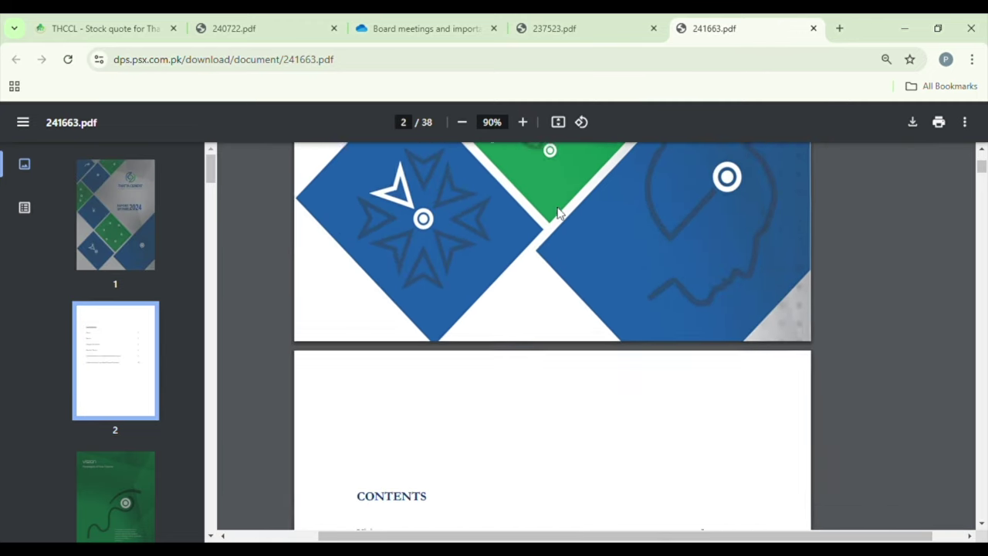
scroll(559, 214, down, 5)
click(525, 122)
click(525, 123)
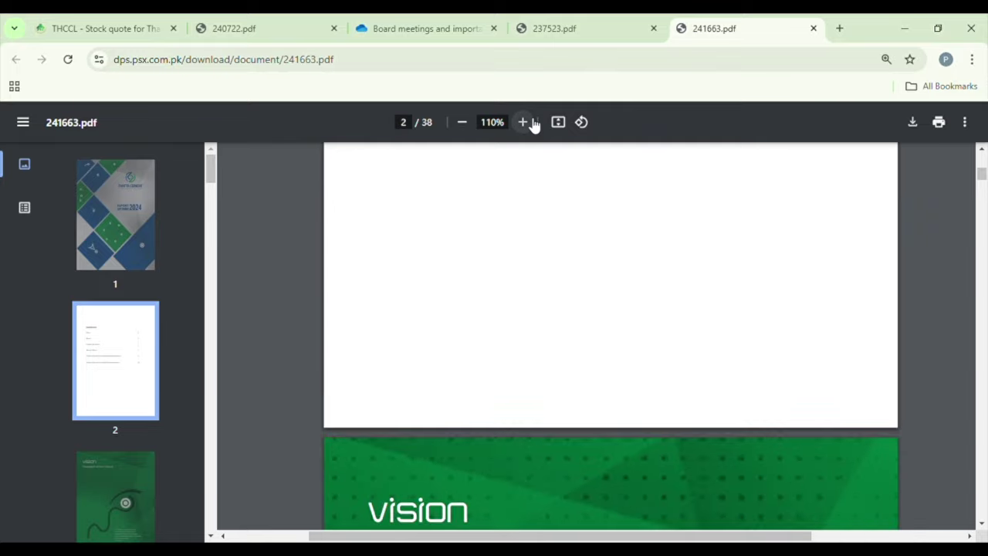
scroll(523, 197, down, 10)
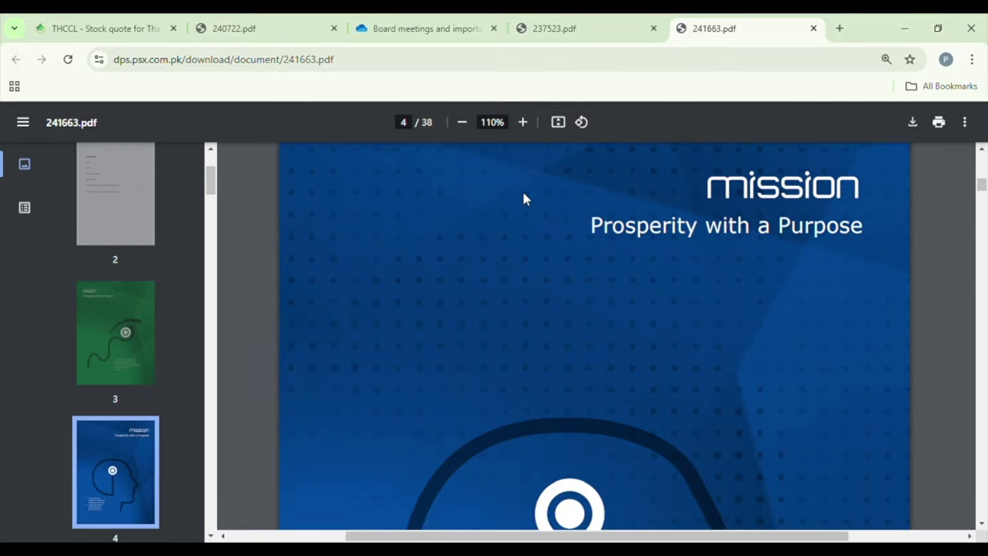
scroll(523, 199, down, 15)
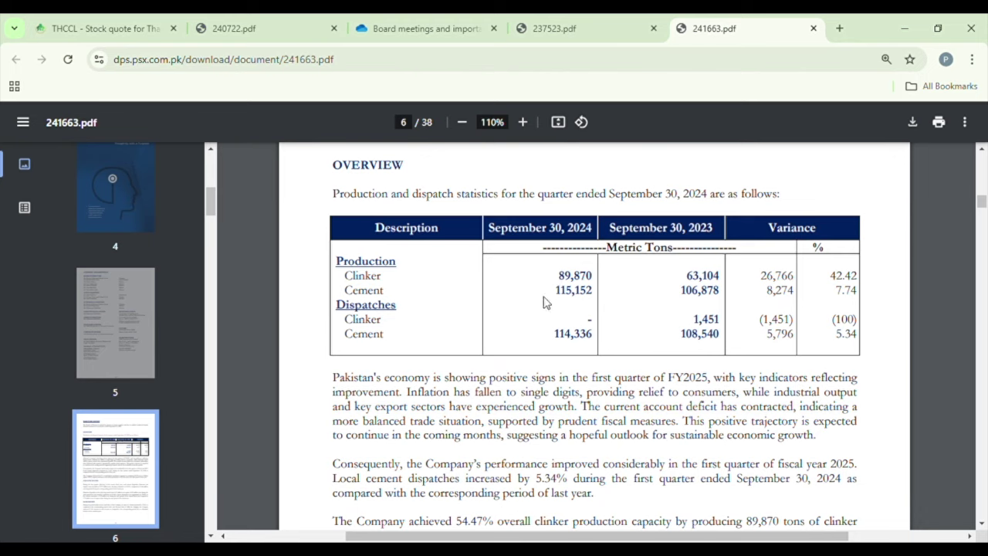
Compare the production and dispatches table on page 9 of 237523.pdf with the quarterly table on page 6 of 241663.pdf
click(607, 23)
scroll(615, 291, up, 20)
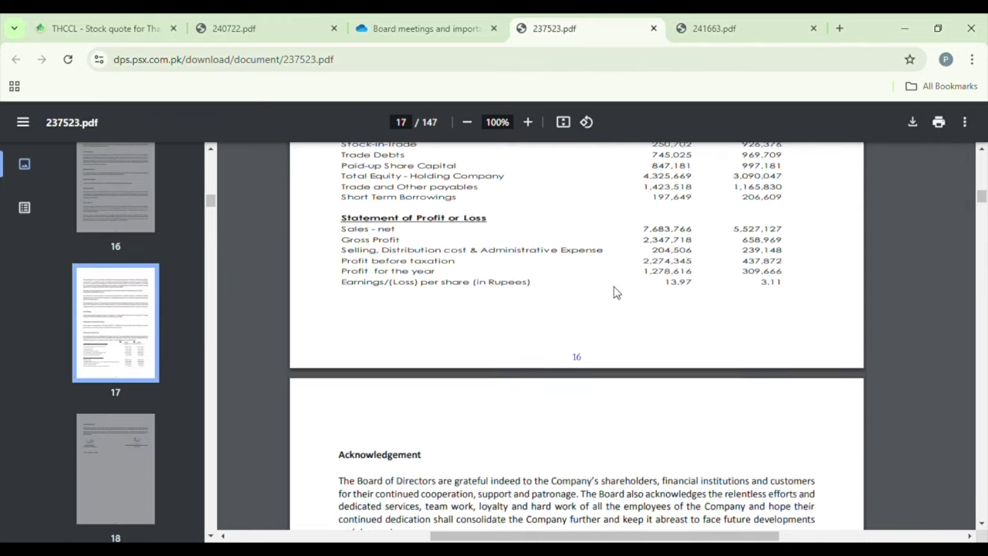
scroll(615, 292, up, 20)
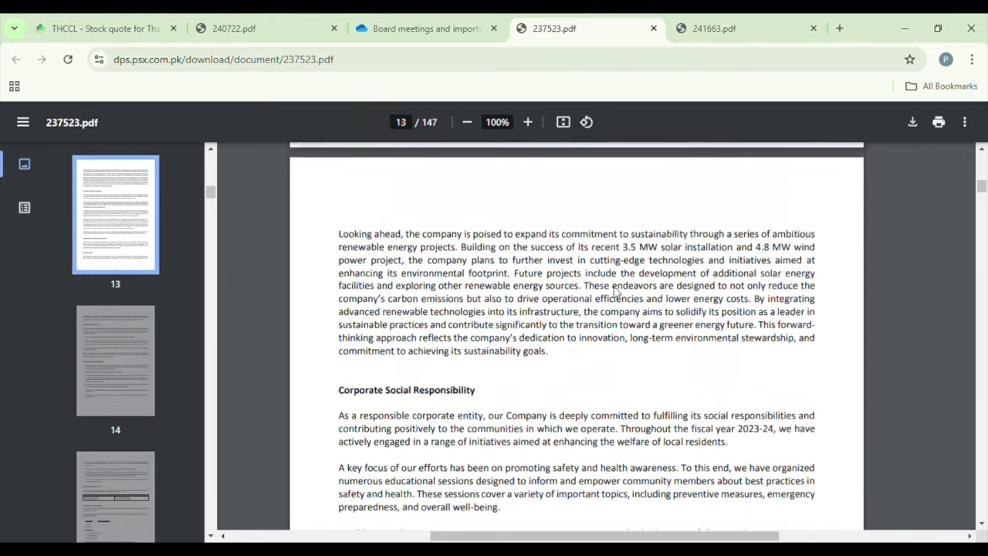
scroll(616, 292, up, 17)
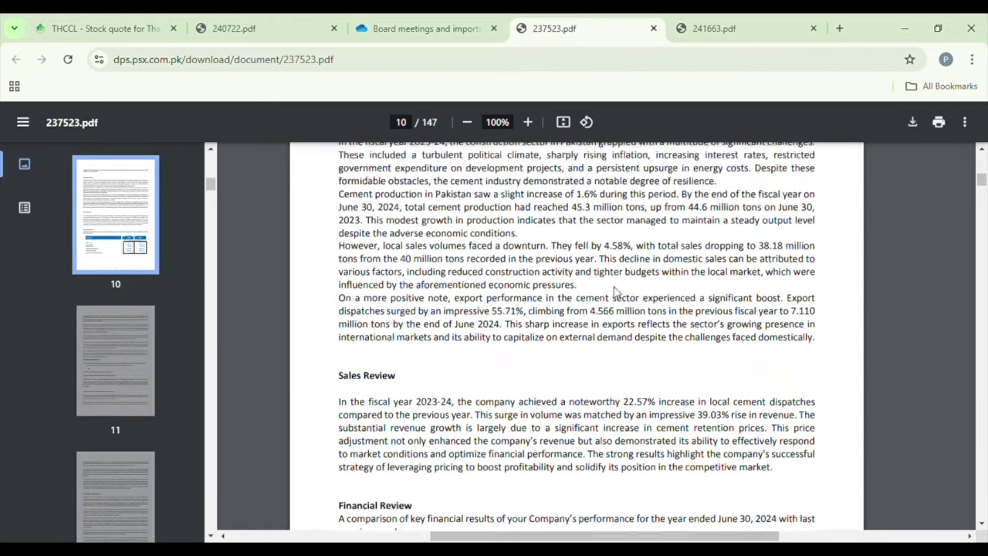
scroll(615, 292, down, 1)
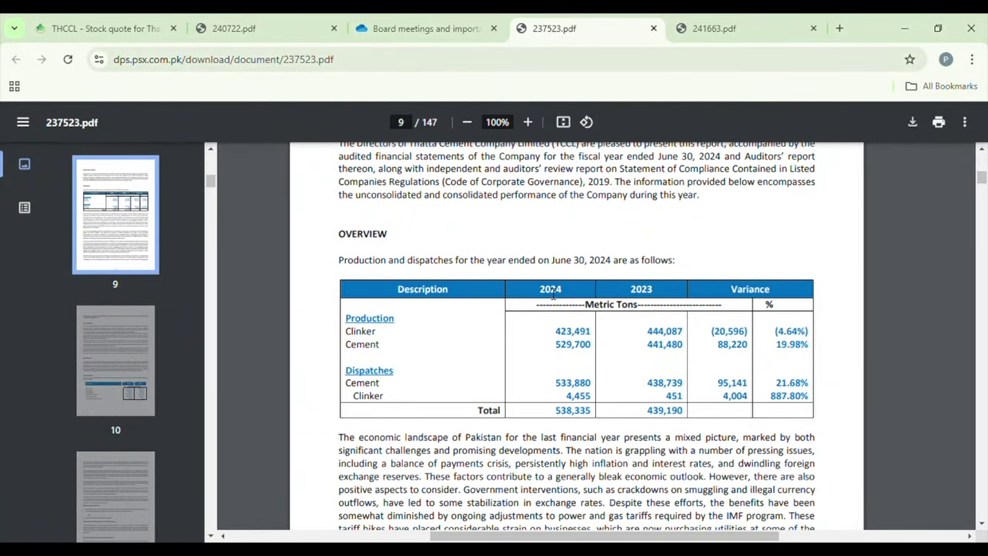
click(695, 28)
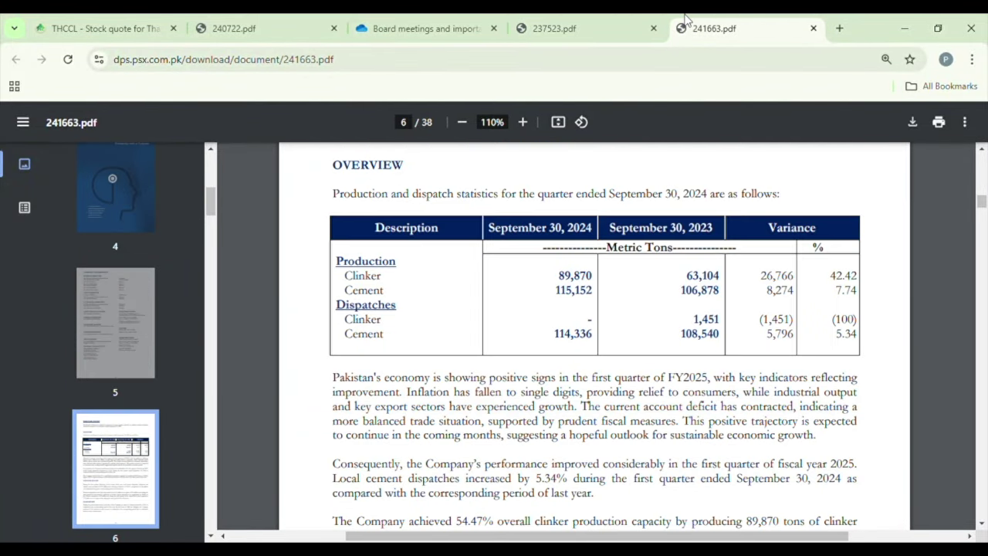
click(593, 24)
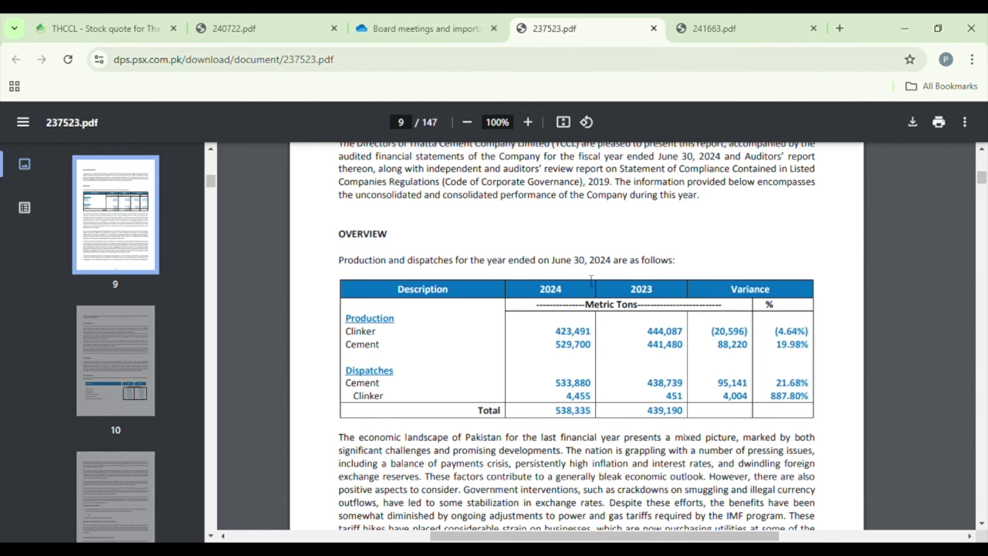
click(670, 27)
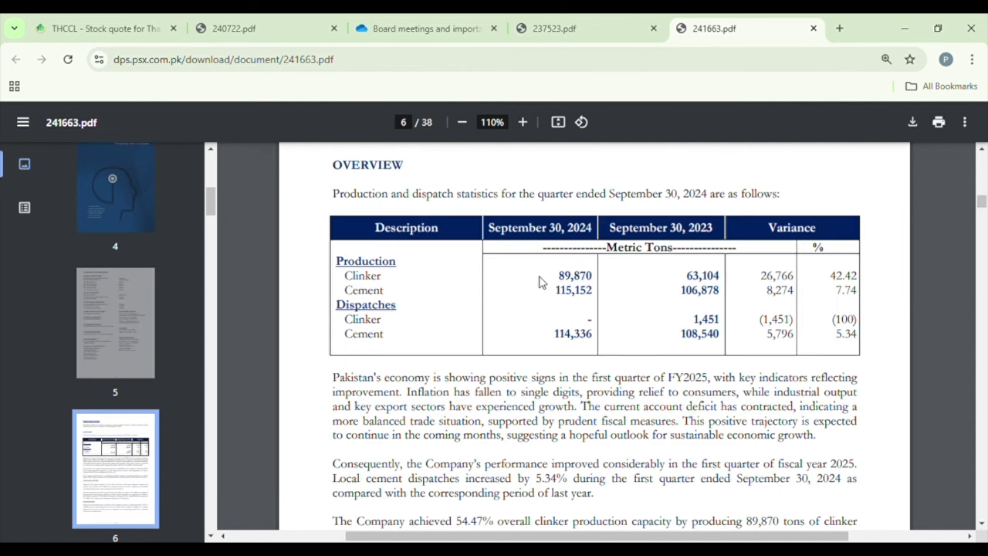
click(548, 29)
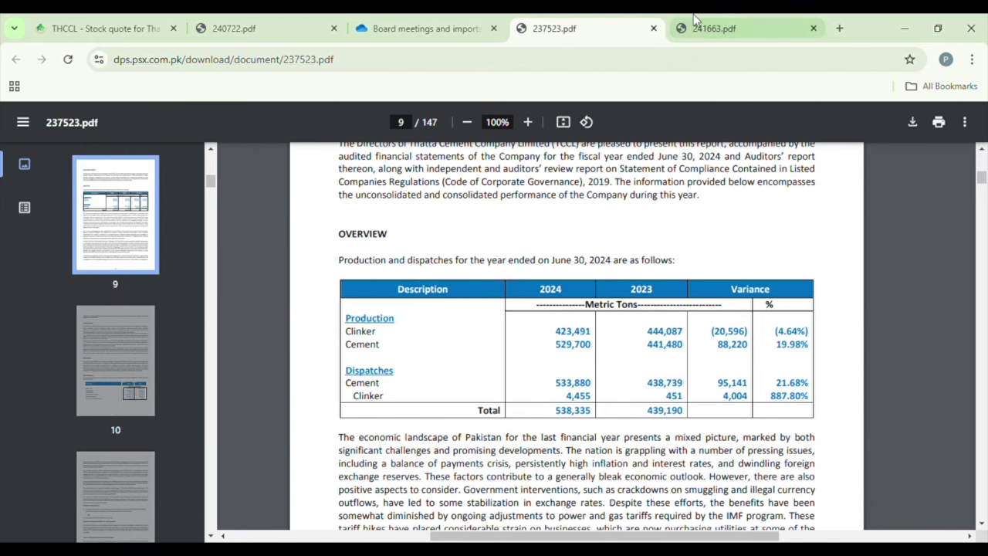
click(714, 28)
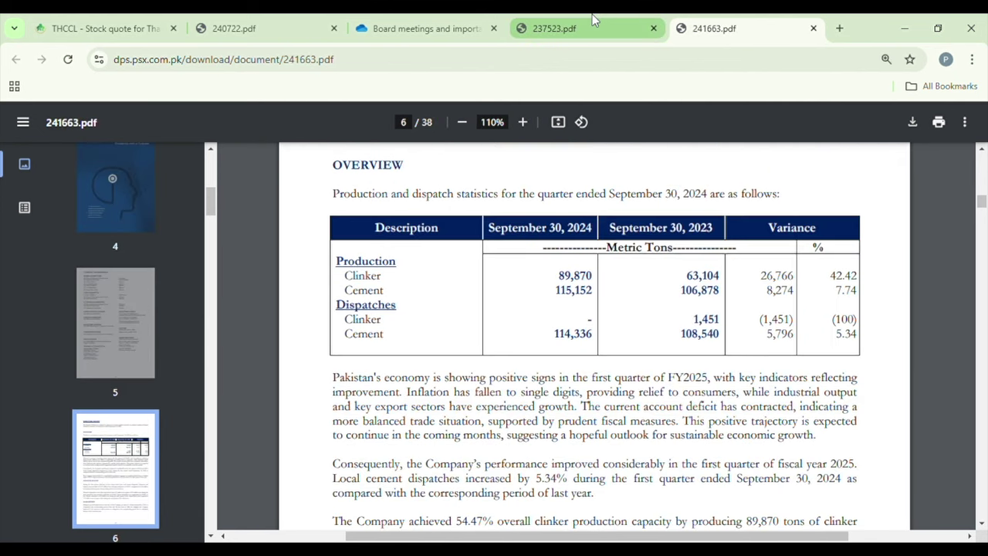
Read the overview text, Industry Review and Sales Review on page 6 of the quarterly report
scroll(539, 349, down, 3)
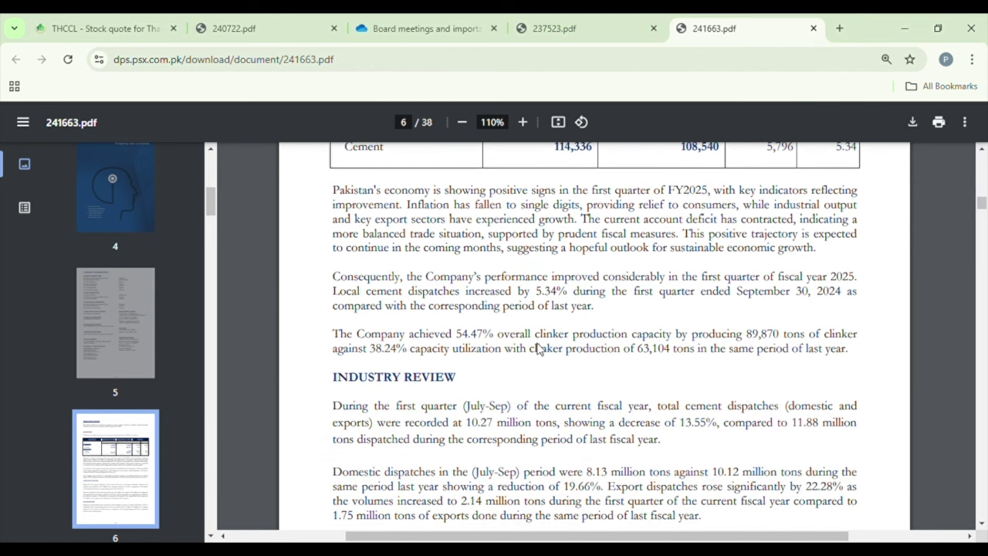
scroll(494, 334, down, 3)
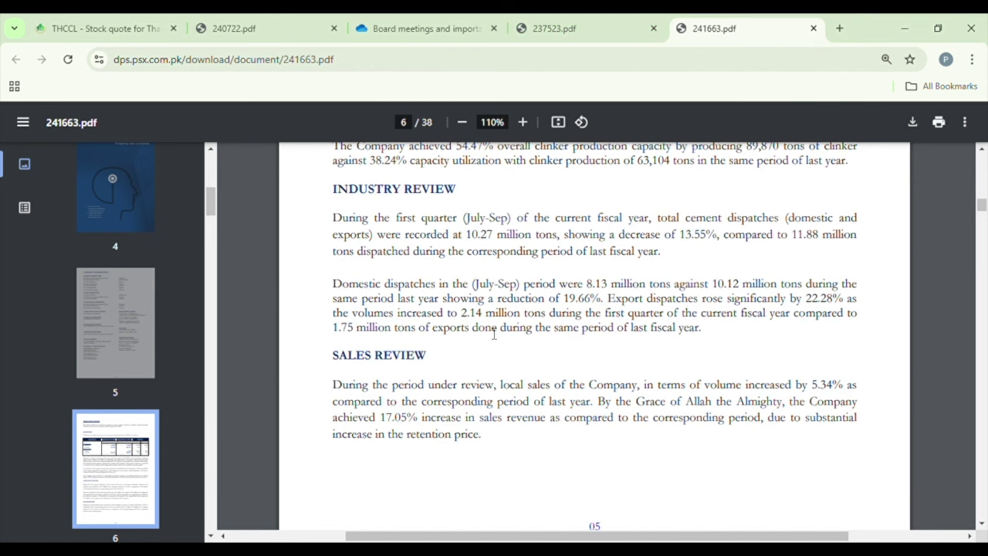
scroll(494, 334, down, 1)
scroll(494, 334, up, 1)
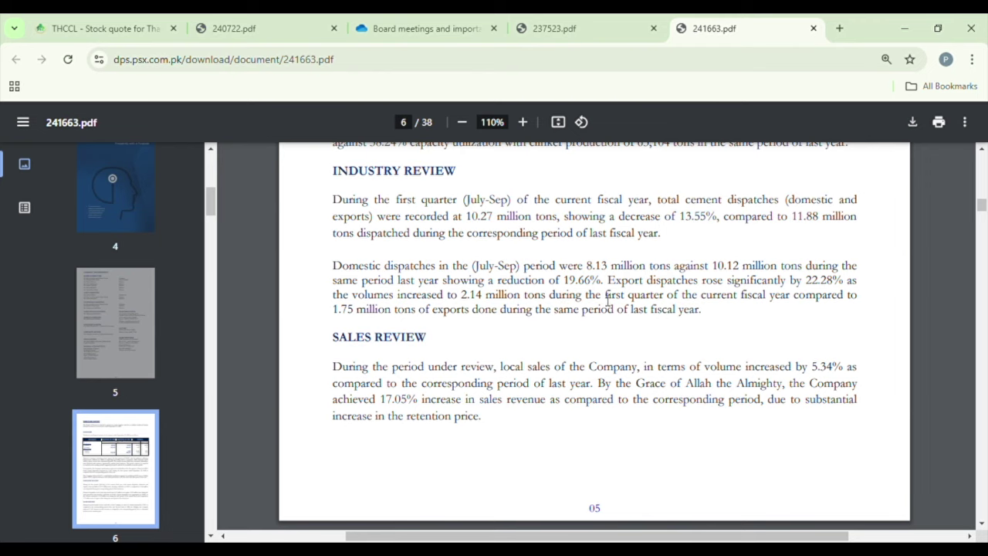
Go through the Sales Review and the Financial Review on page 7 of the quarterly report, down to Renewable Energy Initiatives
scroll(607, 301, down, 3)
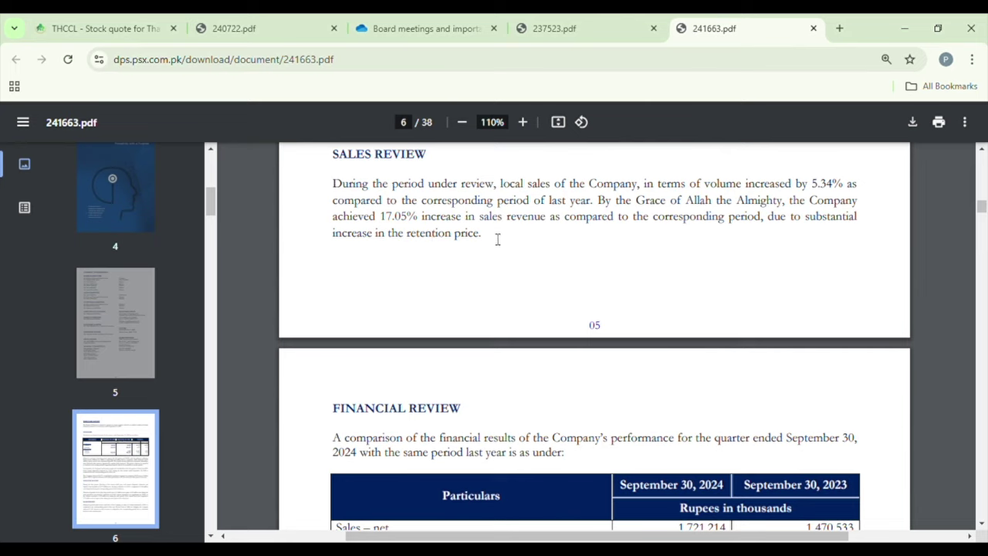
scroll(497, 239, down, 1)
scroll(497, 239, up, 1)
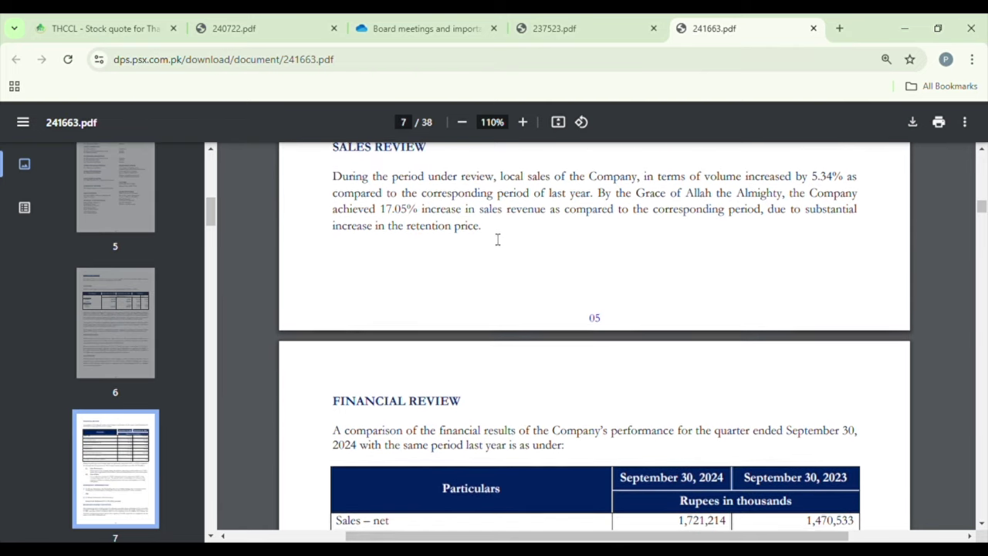
scroll(498, 239, down, 8)
scroll(497, 239, right, 1)
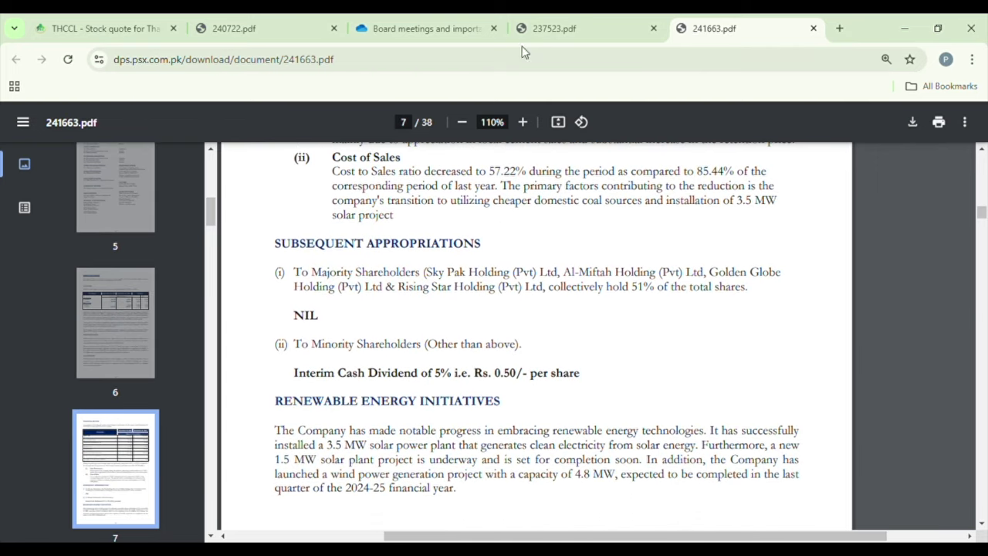
Switch to the annual report 237523.pdf and recheck the production table and overview text on page 9
click(544, 25)
scroll(545, 354, down, 2)
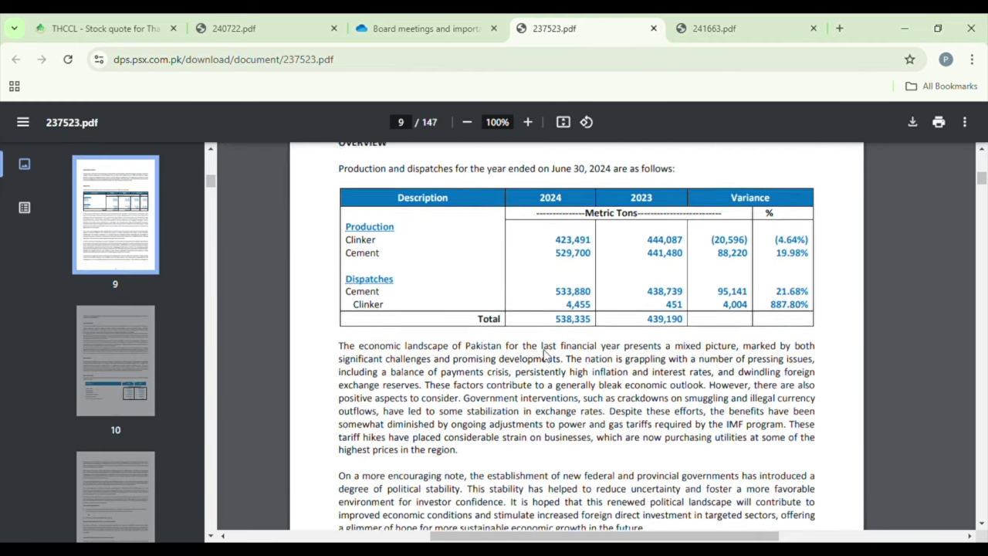
scroll(545, 354, down, 4)
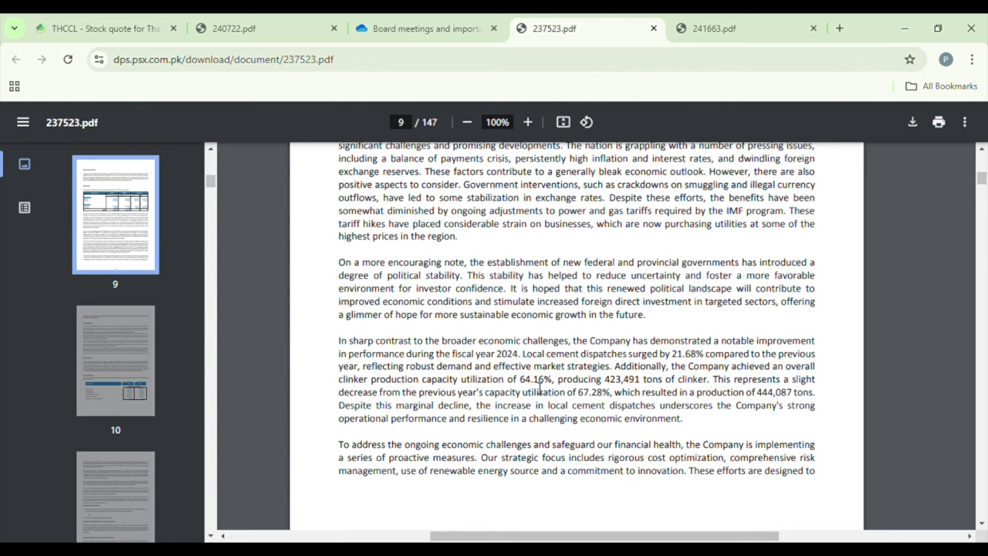
scroll(540, 390, up, 12)
scroll(539, 387, up, 5)
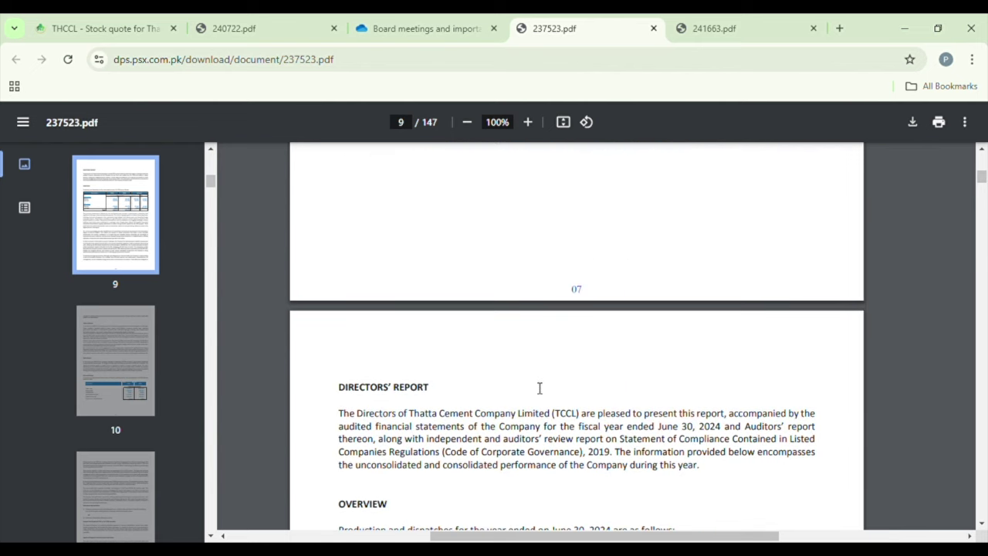
scroll(539, 387, up, 1)
scroll(540, 387, down, 5)
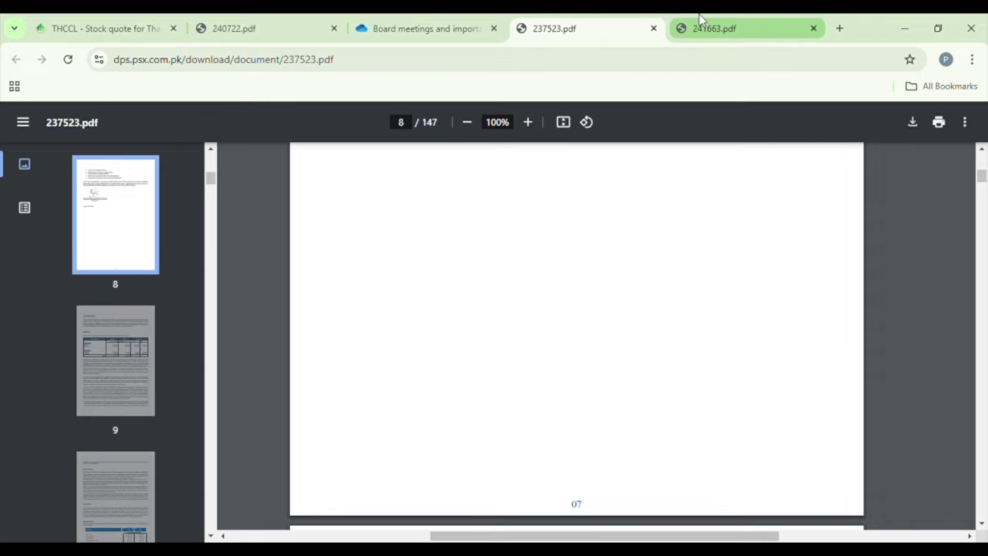
Return to 241663.pdf and read the Cost of Sales, Subsequent Appropriations and Renewable Energy Initiatives sections on page 7
click(701, 19)
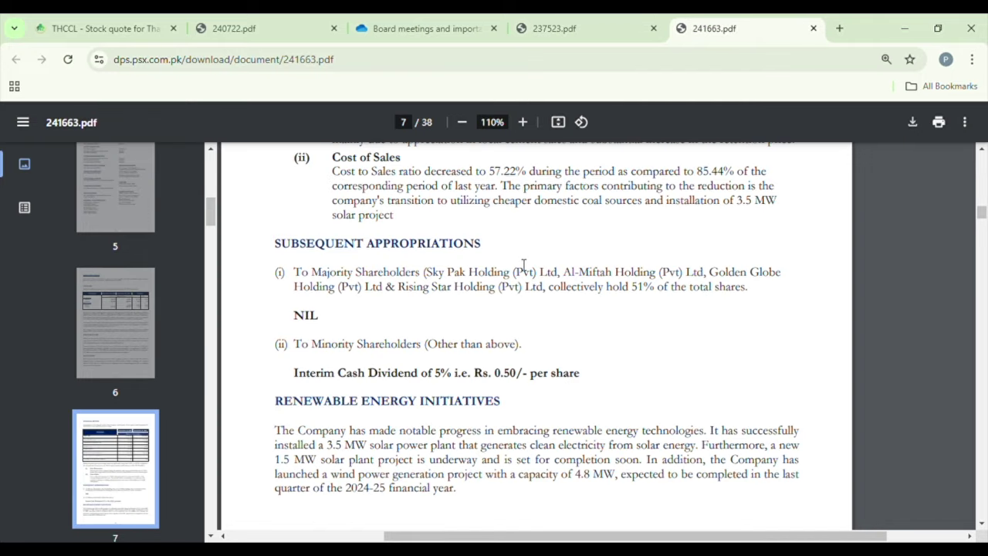
scroll(524, 264, up, 1)
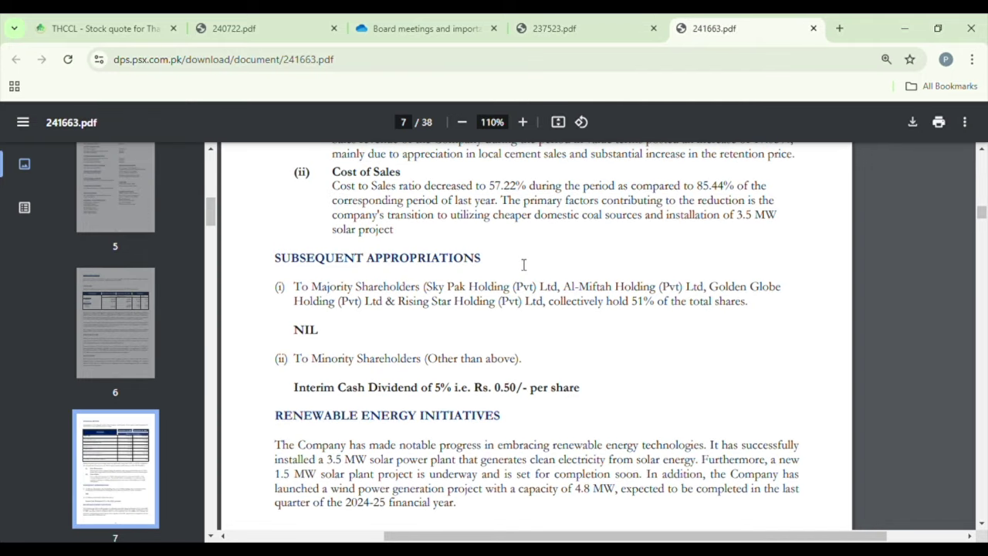
scroll(524, 264, down, 1)
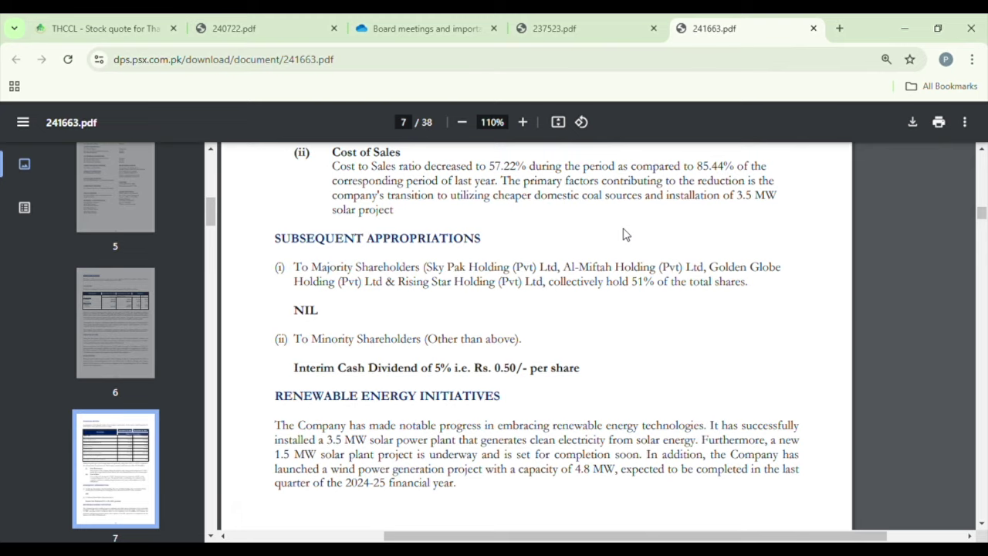
scroll(625, 234, up, 1)
scroll(626, 233, right, 1)
scroll(626, 234, down, 1)
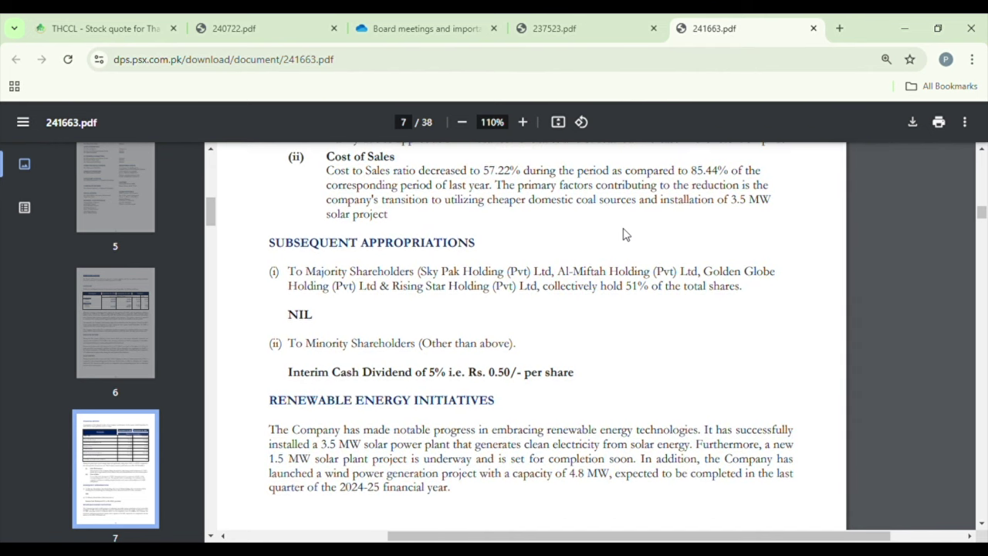
scroll(625, 234, down, 1)
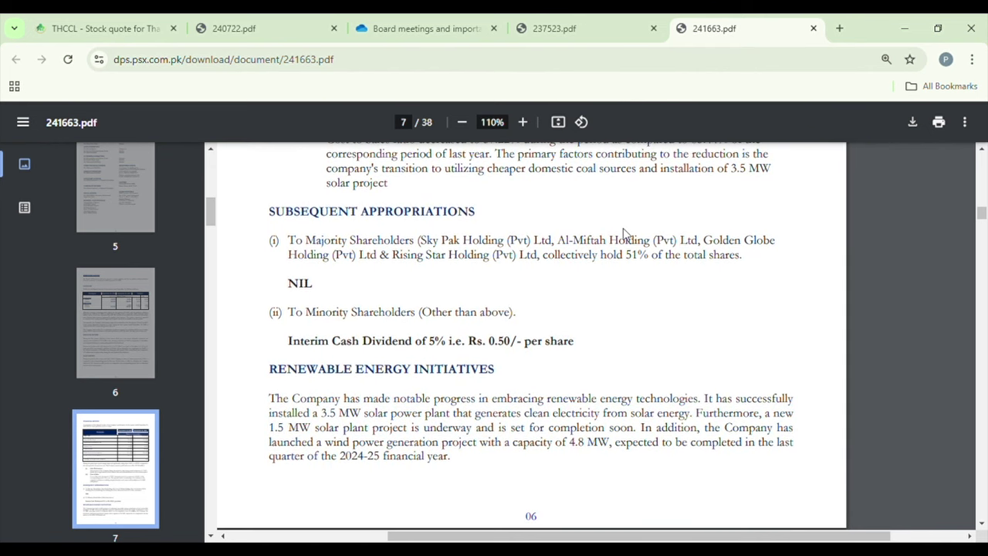
scroll(625, 234, down, 5)
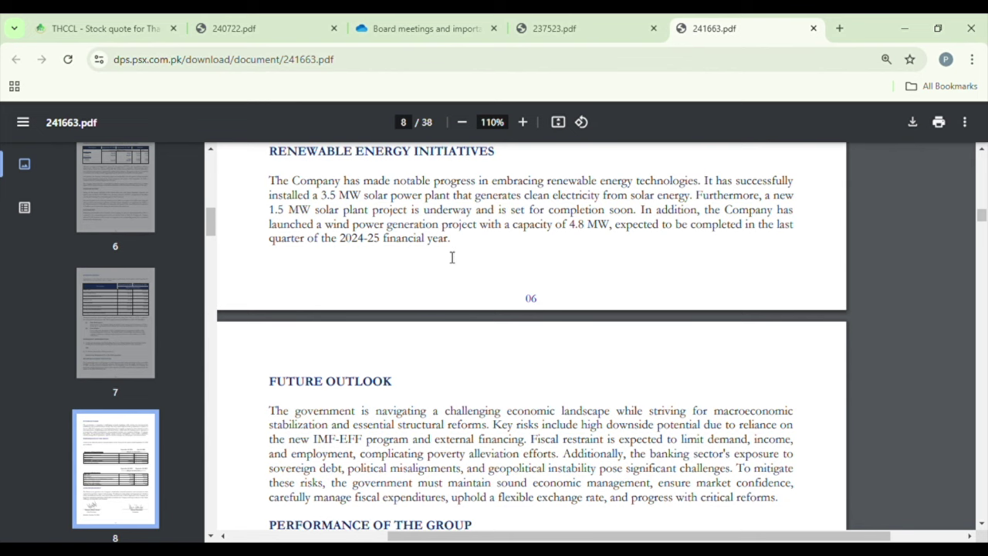
Read Future Outlook, the Performance of the Group tables and the Acknowledgement on page 8 of the quarterly report
scroll(453, 257, down, 1)
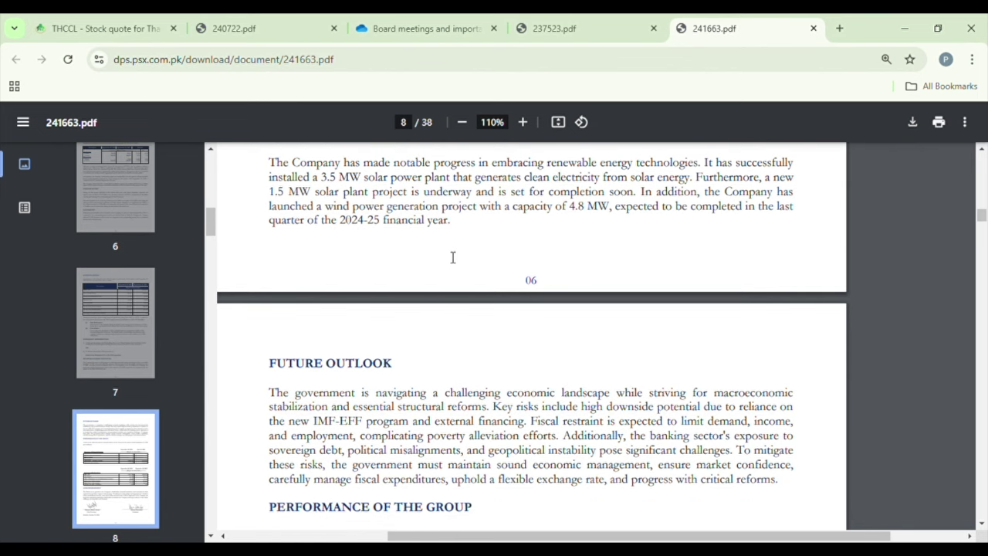
scroll(452, 257, down, 5)
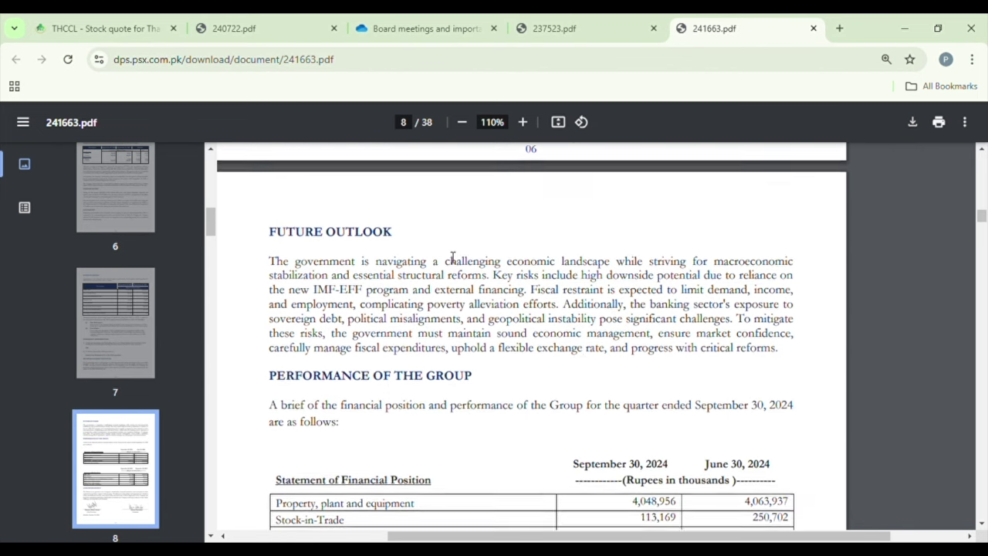
scroll(583, 290, down, 6)
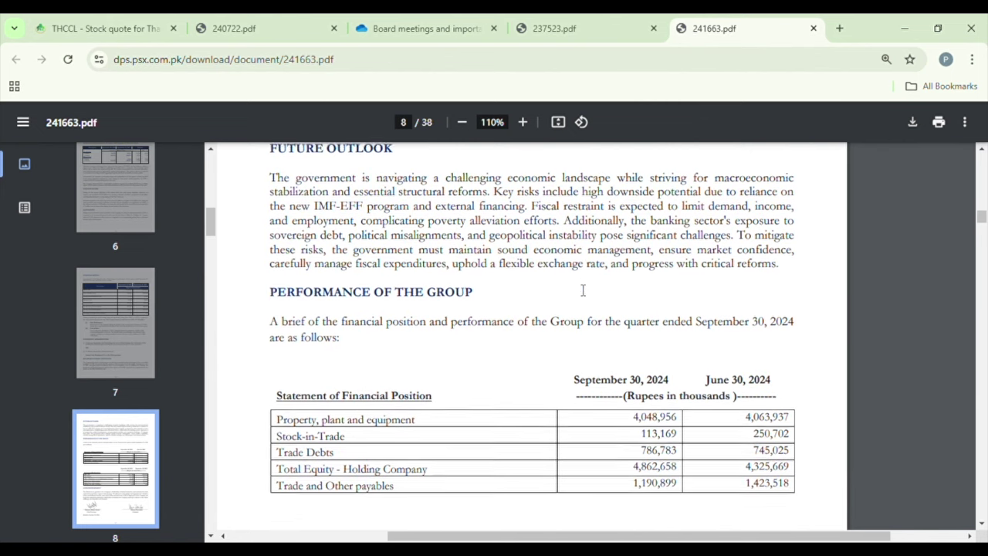
scroll(583, 290, down, 9)
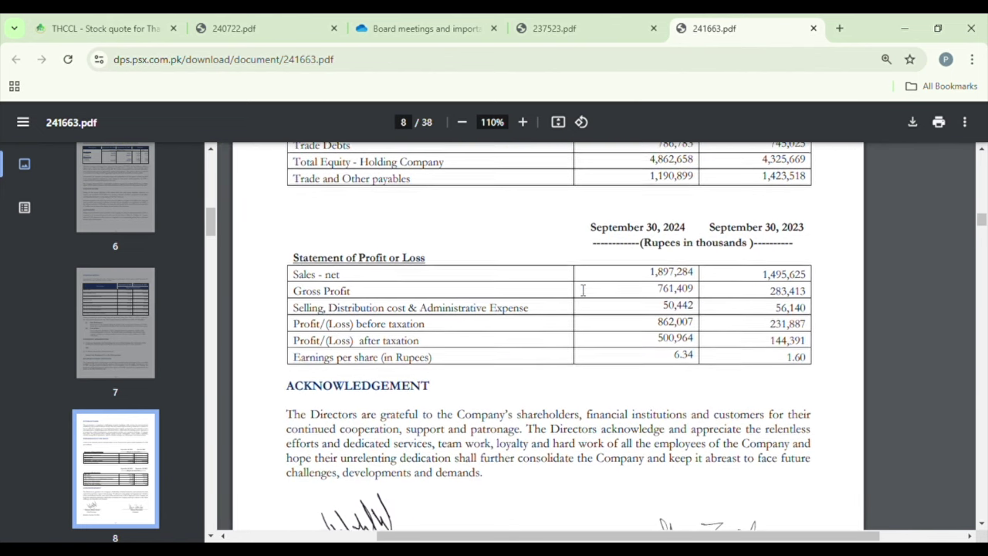
scroll(582, 290, up, 5)
scroll(583, 290, down, 2)
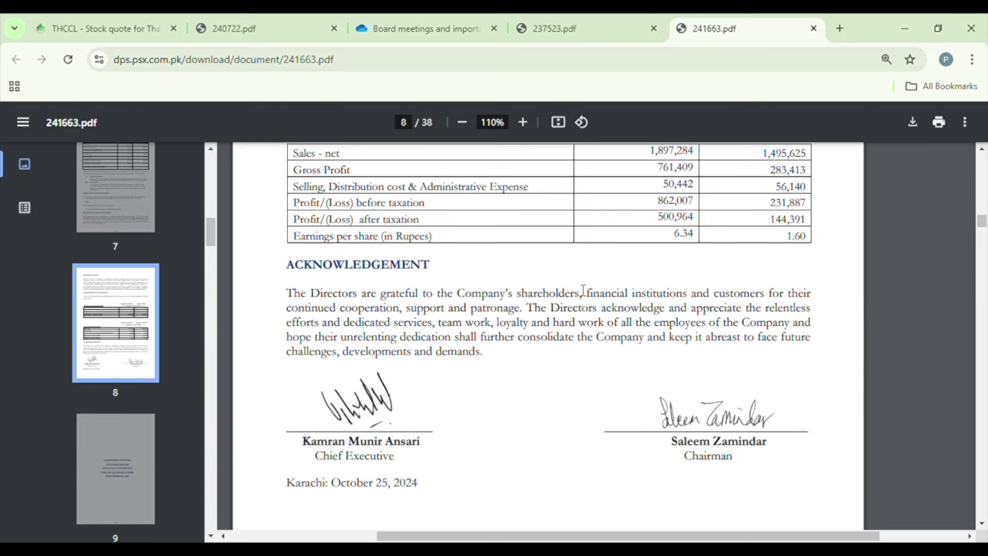
scroll(583, 290, up, 2)
scroll(583, 291, down, 15)
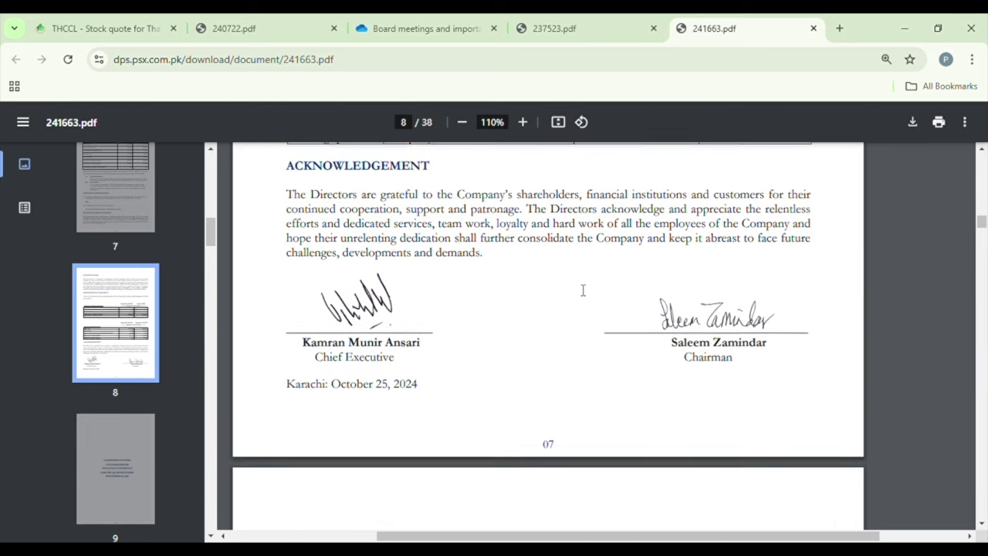
Go past the Statement of Financial Position to the unconsolidated Statement of Profit or Loss on page 11 and look it over
scroll(582, 291, down, 17)
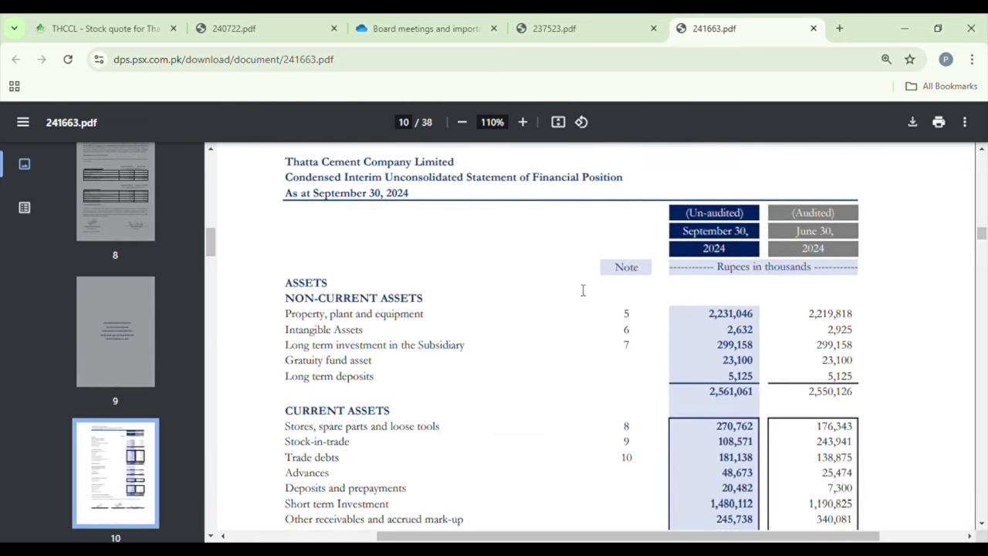
scroll(583, 290, down, 20)
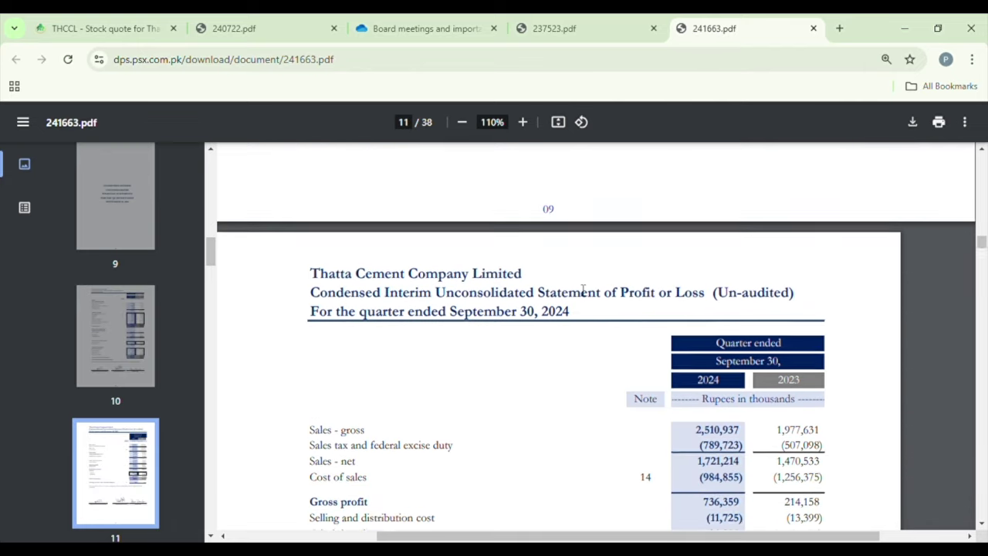
scroll(583, 291, down, 3)
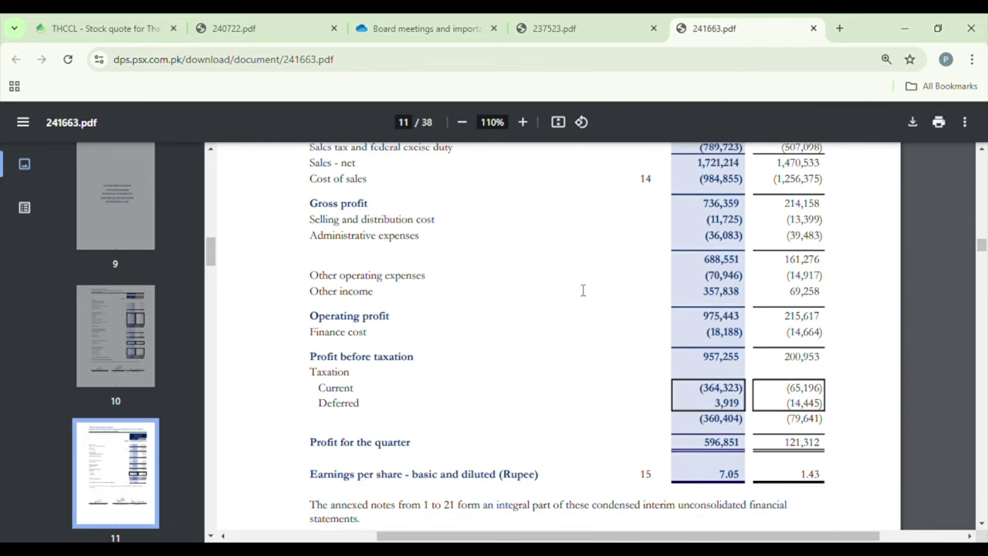
scroll(583, 290, up, 2)
scroll(583, 290, up, 1)
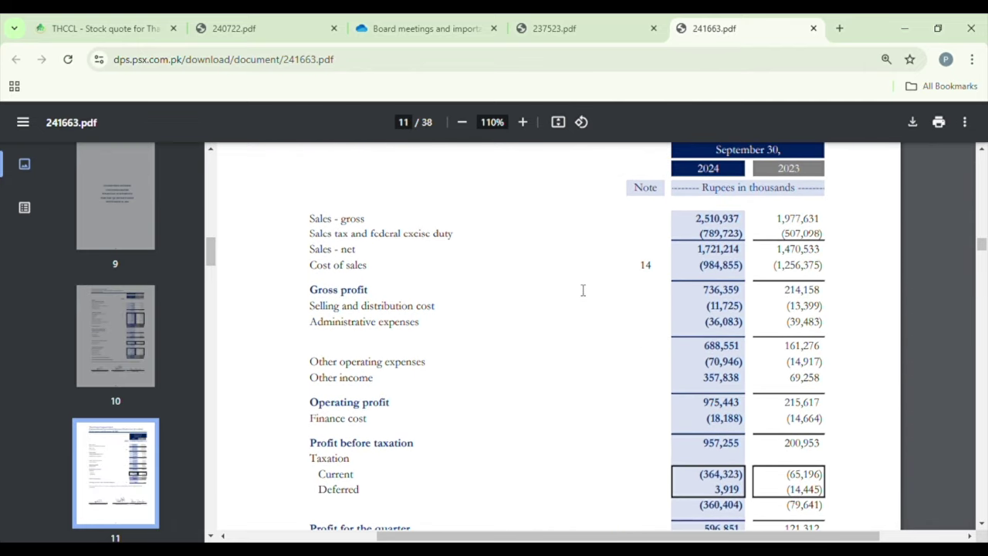
Switch to 237523.pdf and examine the annual unconsolidated Statement of Profit or Loss on page 61
click(580, 26)
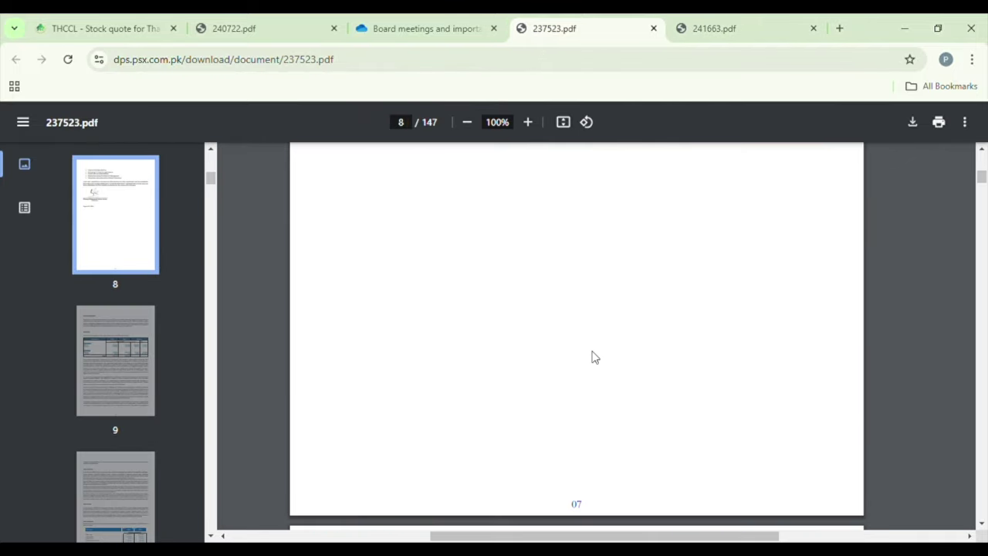
scroll(595, 356, down, 20)
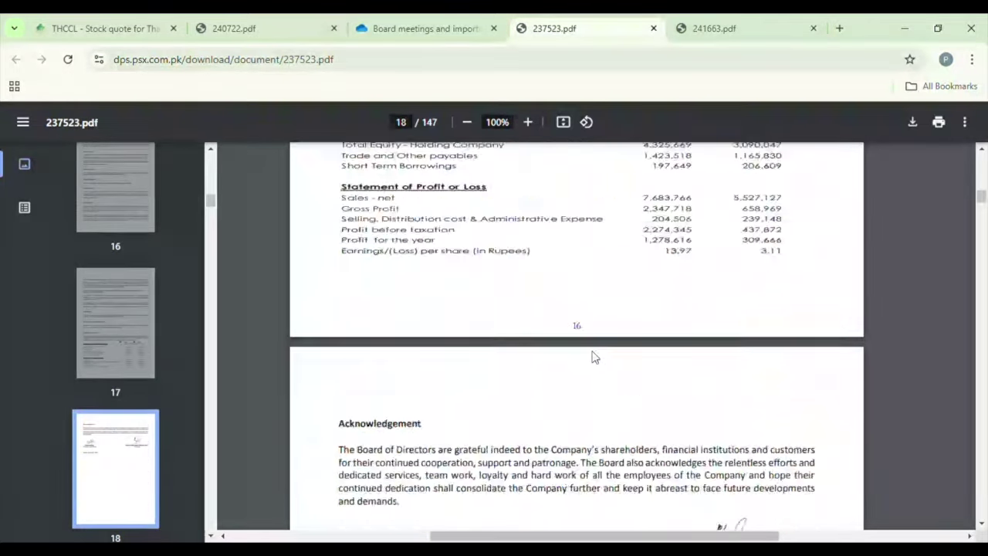
scroll(594, 357, down, 20)
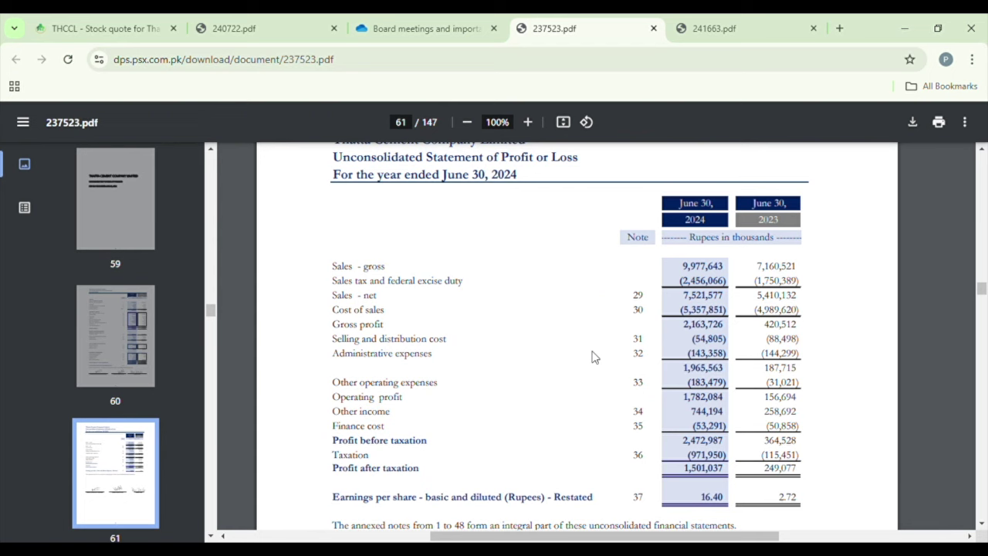
scroll(595, 357, up, 1)
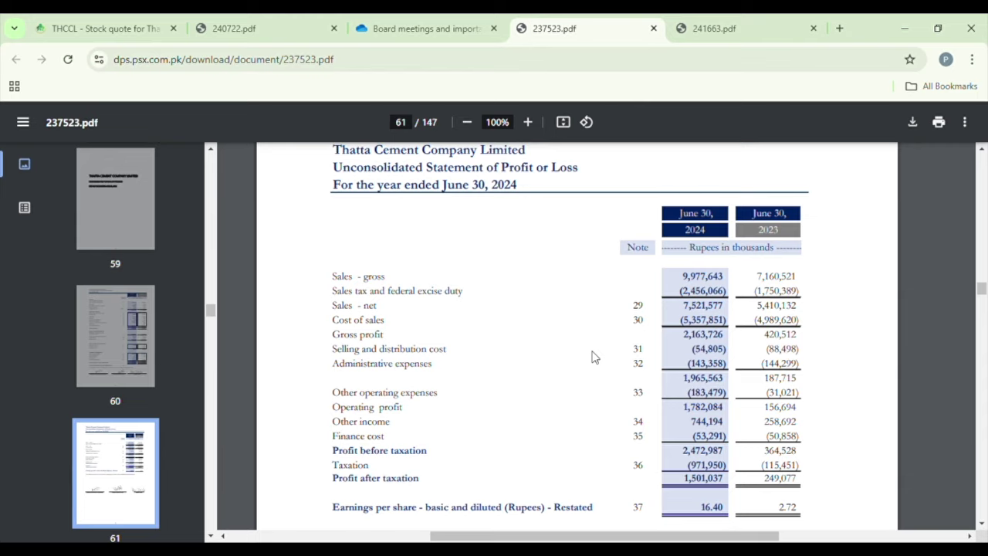
Return to 241663.pdf and examine the quarterly profit or loss figures on page 11, from gross sales down to earnings per share
click(747, 24)
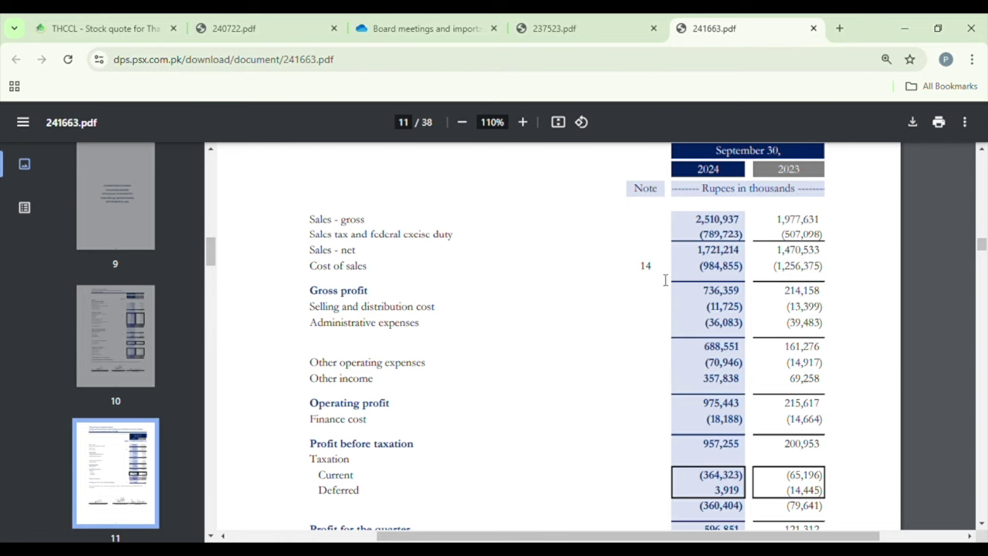
scroll(665, 280, down, 1)
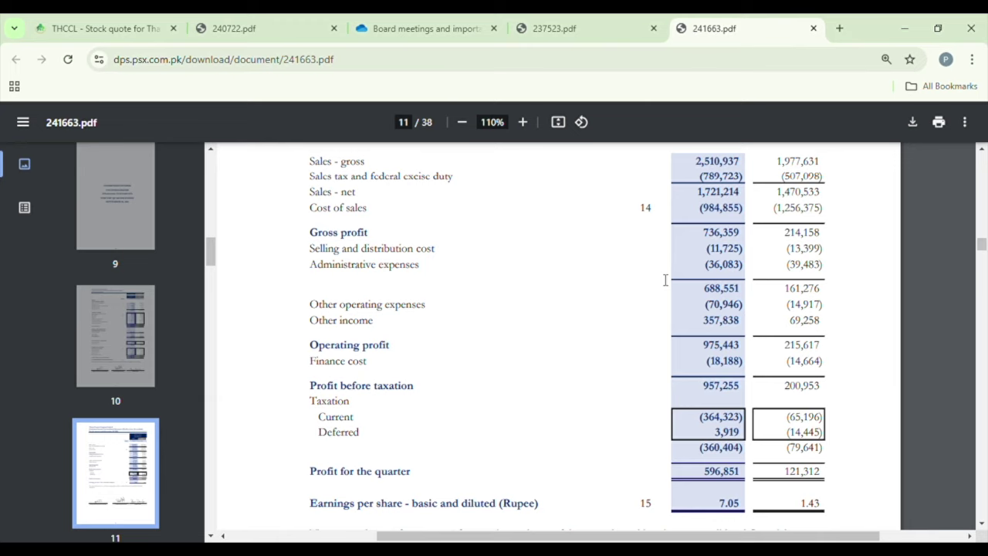
scroll(664, 280, down, 1)
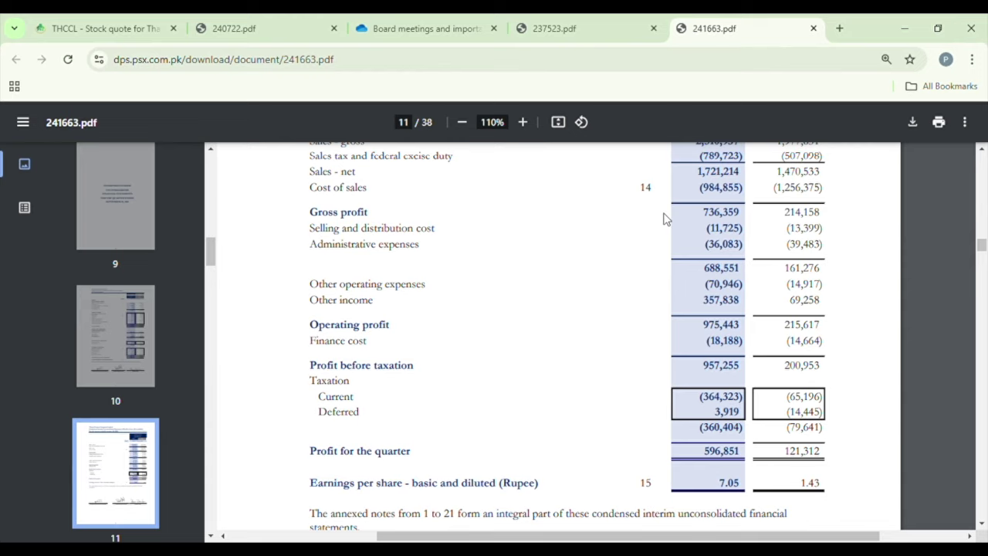
scroll(665, 219, down, 3)
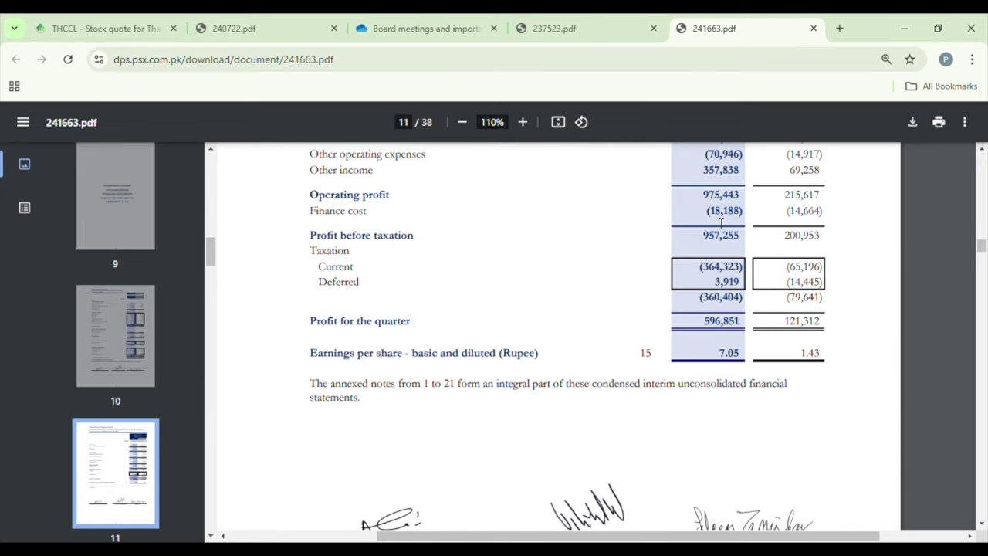
scroll(698, 221, down, 1)
scroll(698, 221, down, 1)
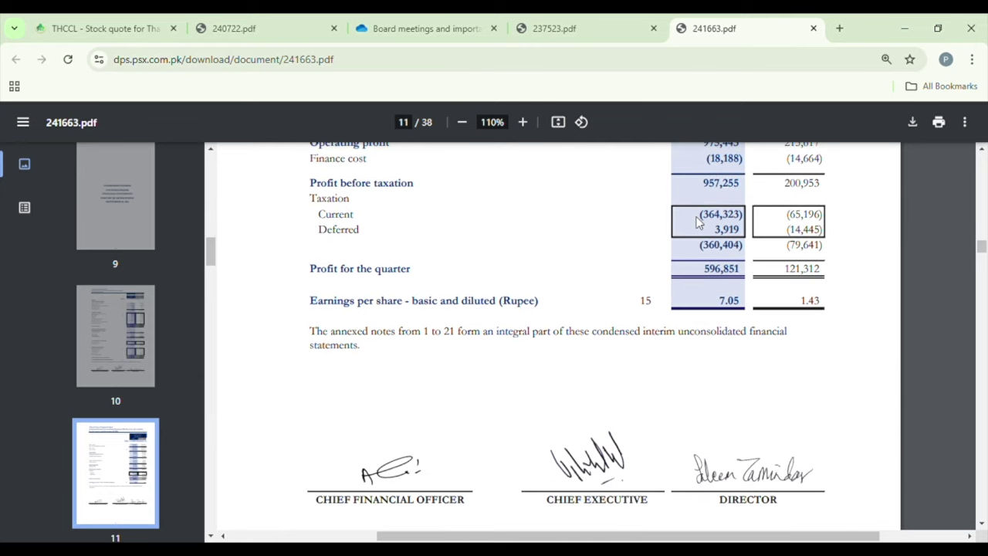
scroll(698, 222, up, 1)
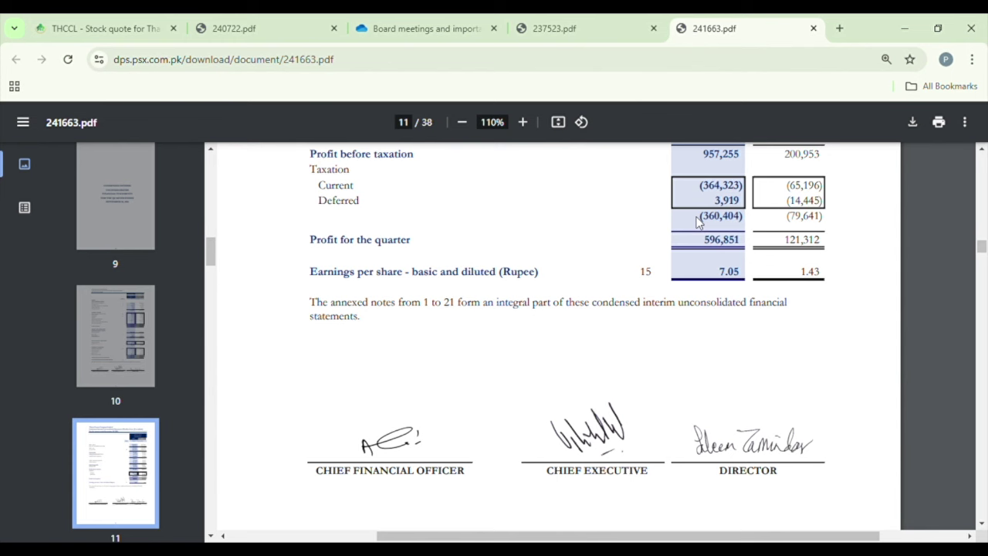
Return to the stock quote page, look up KOHC and open its Financial Results PDF for the Quarter Ended 30-09-2024 from the announcements
key(ctrl+1)
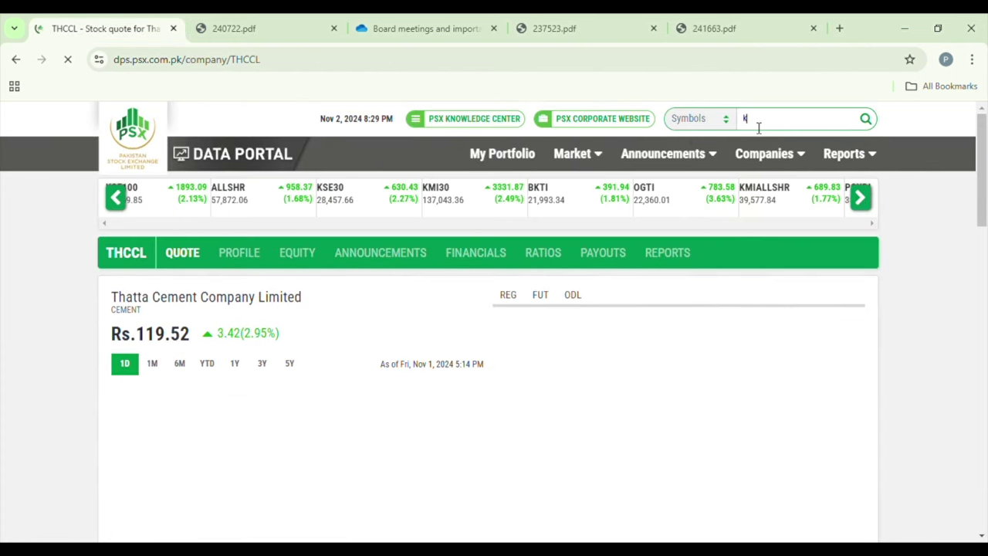
click(759, 124)
text(Kohc)
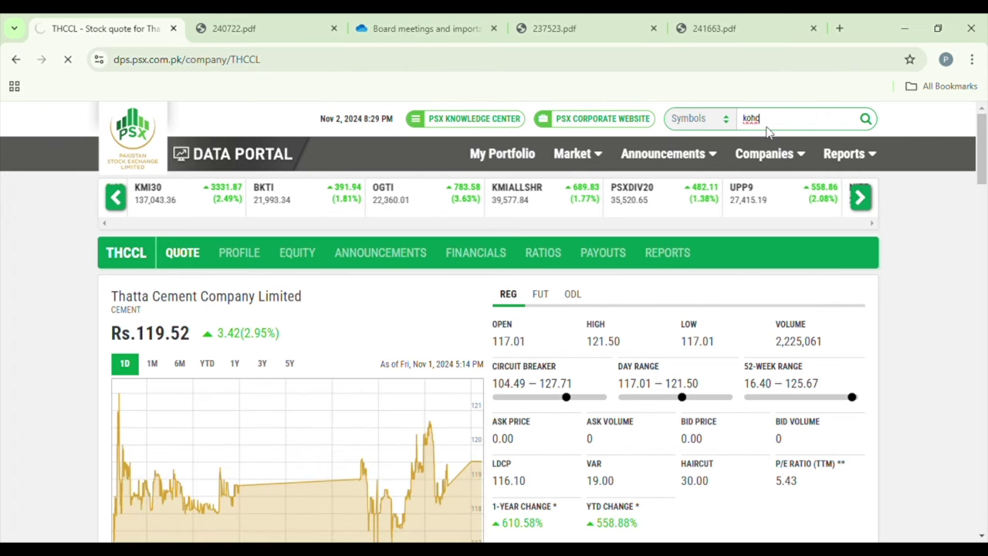
key(Return)
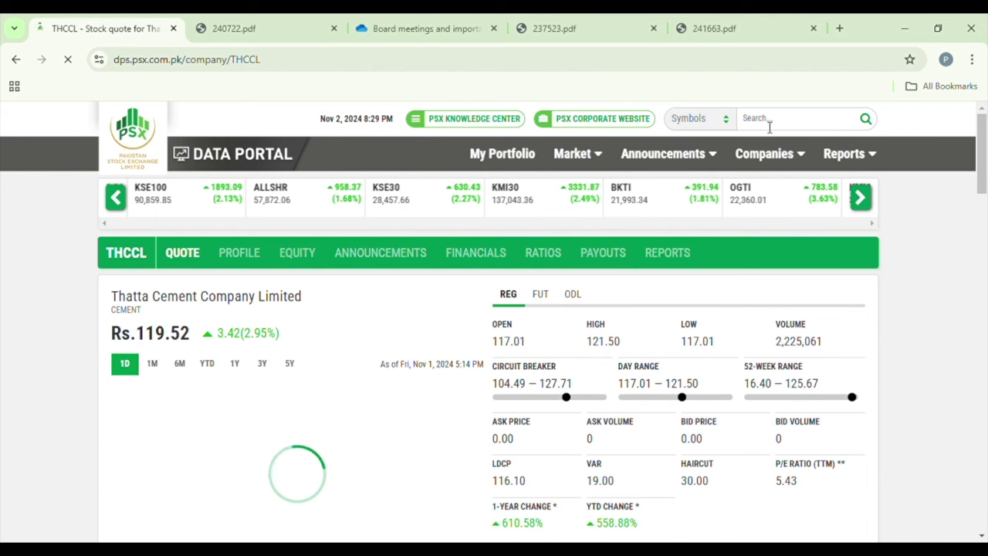
click(743, 119)
text(kohc)
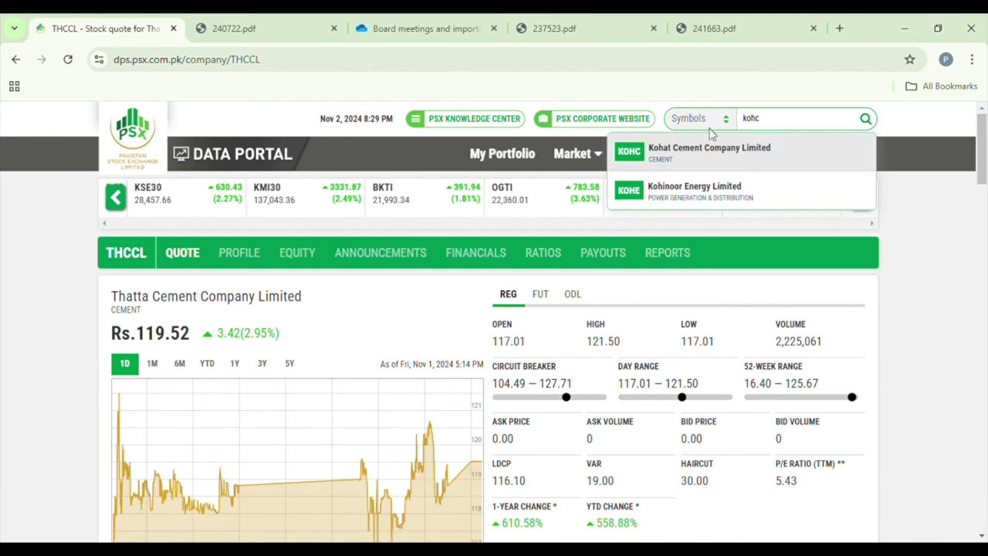
click(673, 150)
mouse_move(674, 152)
click(377, 255)
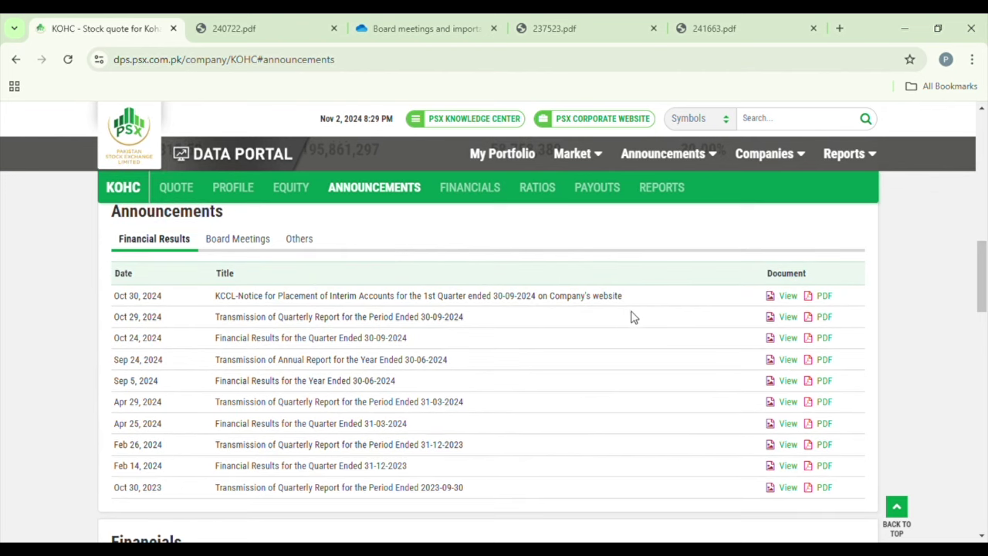
click(826, 339)
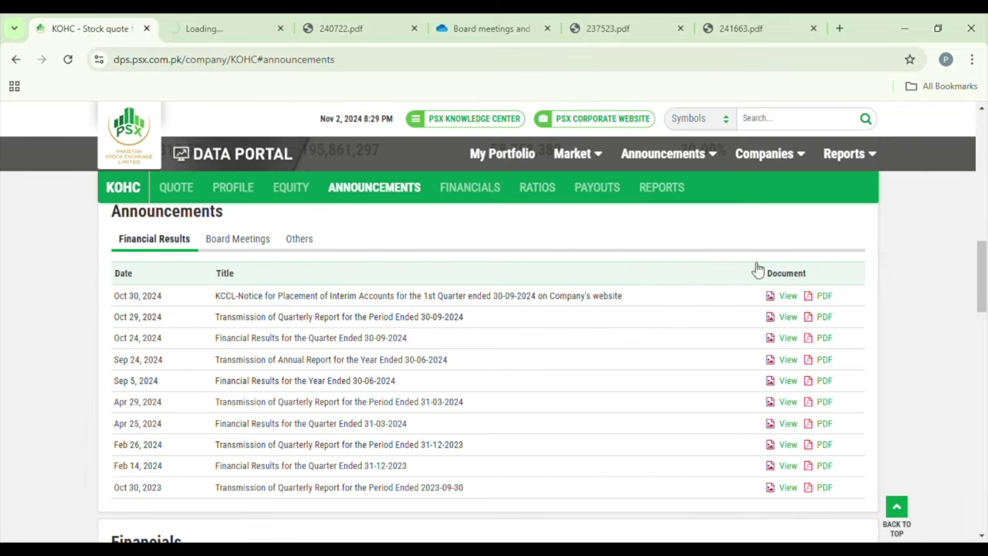
Look up PIOC and open its financial results PDF for the quarter ended 30 September 2024
click(788, 119)
text(pioc)
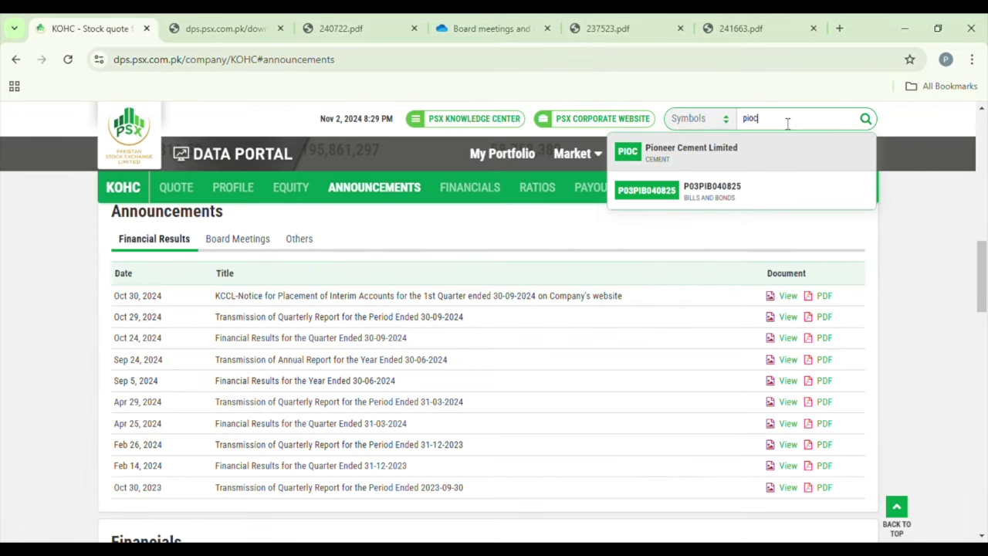
key(Return)
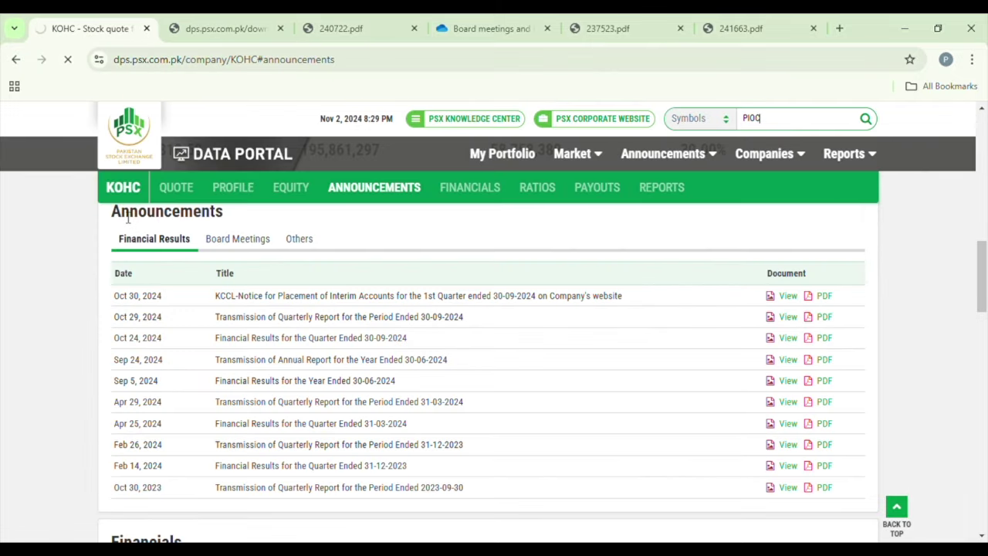
Look up CHCC and open its Financial Results PDF for the Quarter Ended September 30, 2024
click(779, 127)
text(chcc)
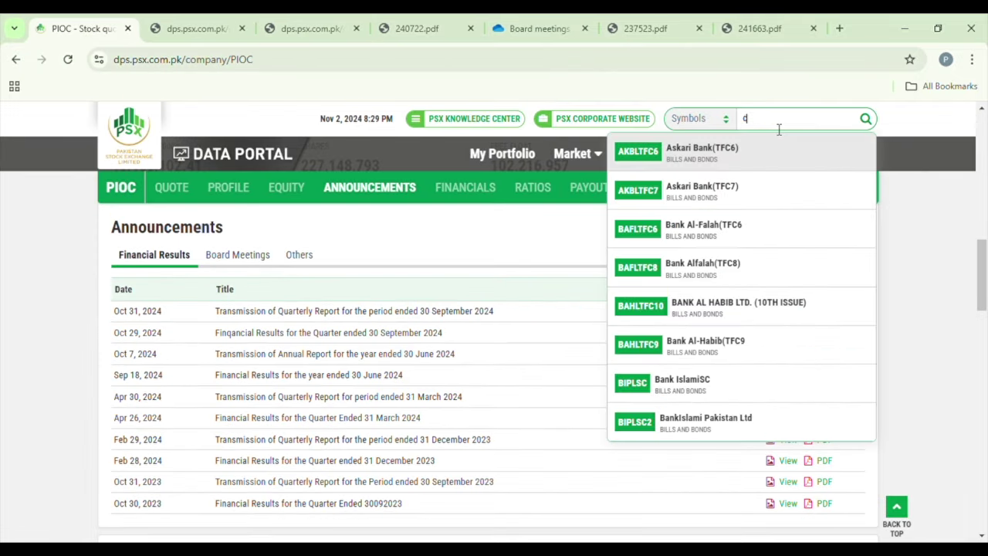
click(711, 153)
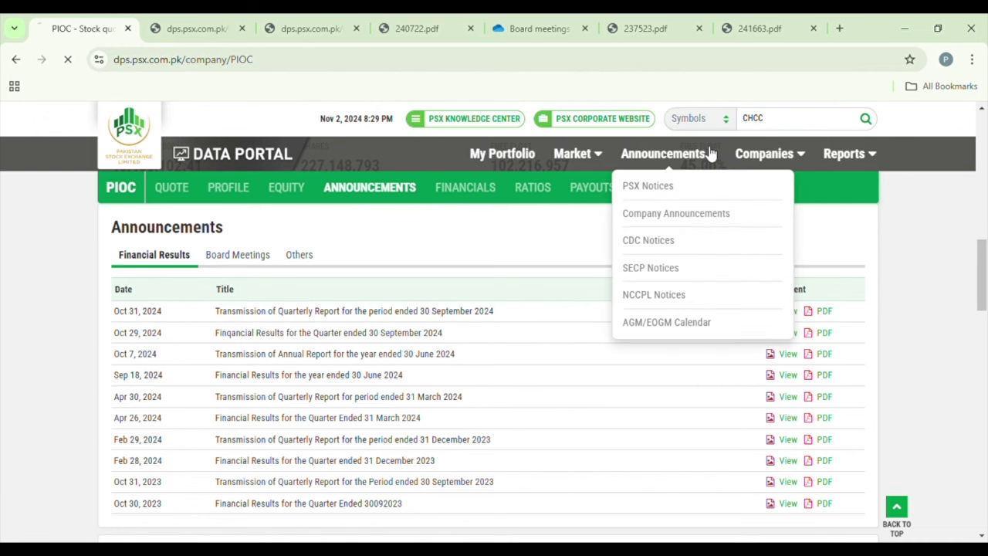
click(825, 332)
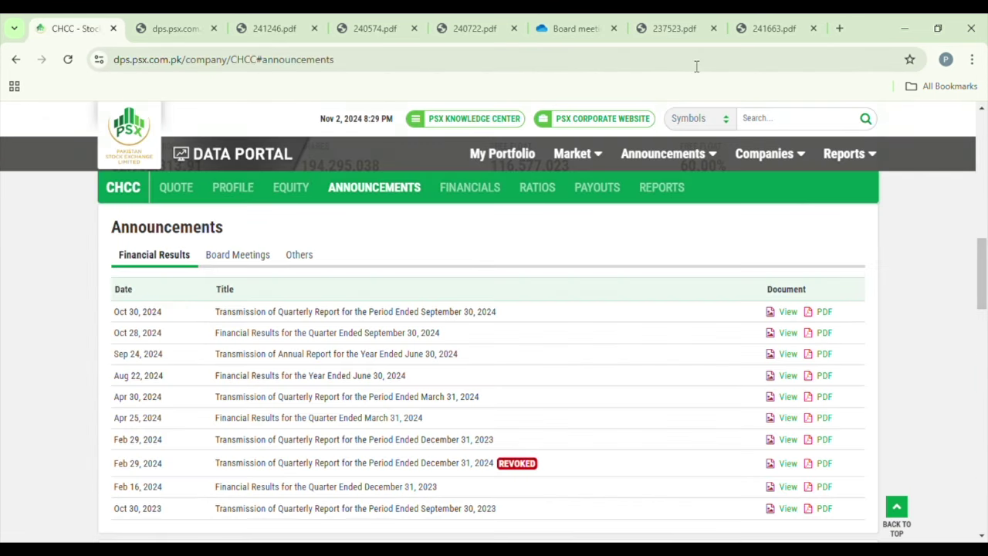
Look up LUCK and open Lucky Cement's financial results PDF for the quarter ended September 30, 2024
click(766, 120)
text(lcu)
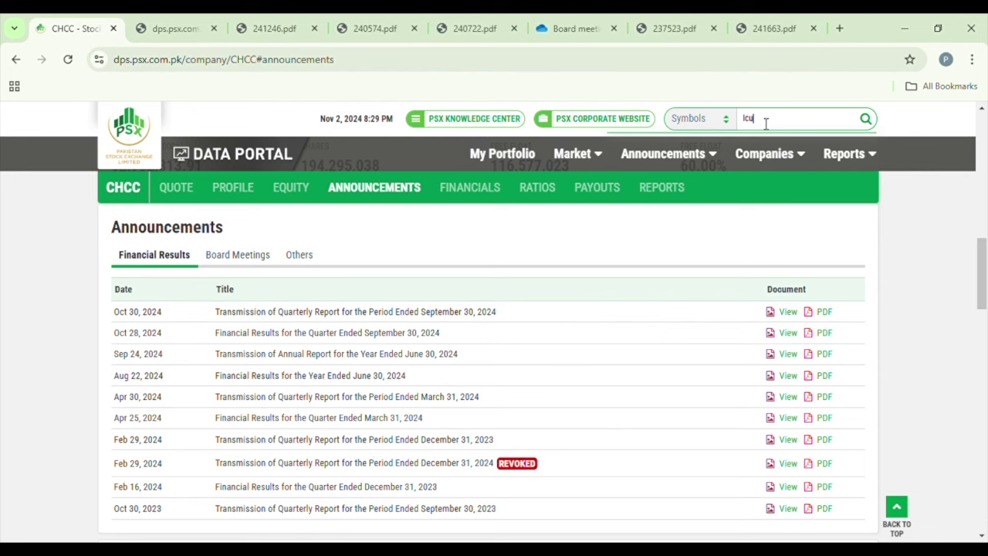
key(BackSpace)
key(BackSpace)
text(uck)
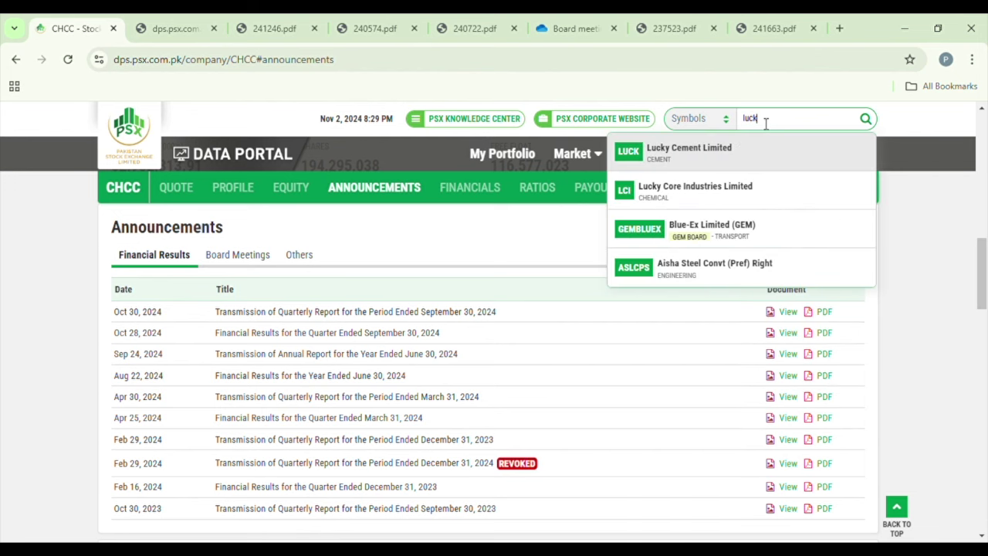
click(695, 148)
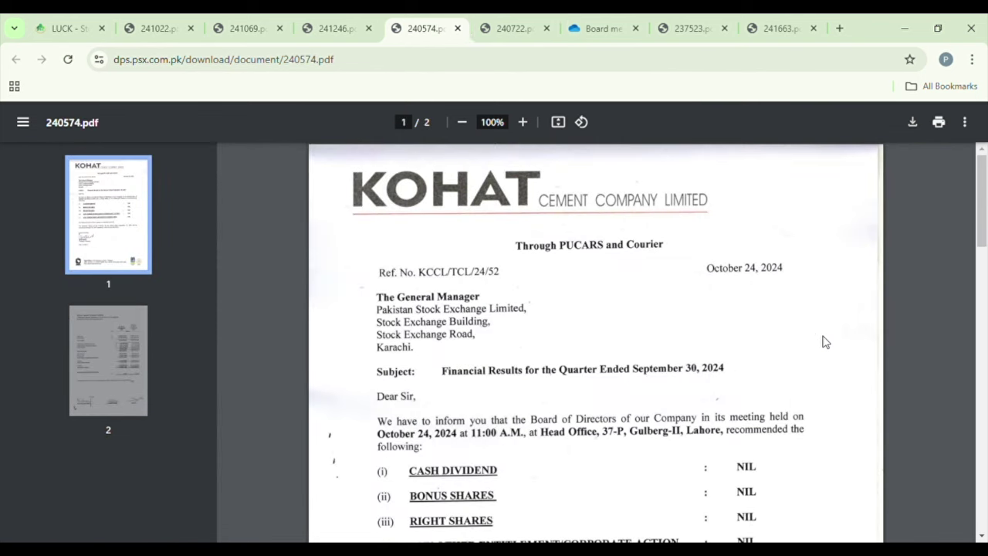
Examine the September 2024 quarterly profit or loss statements of Kohat Cement in 240574.pdf and Pioneer Cement in 241246.pdf
scroll(825, 342, down, 10)
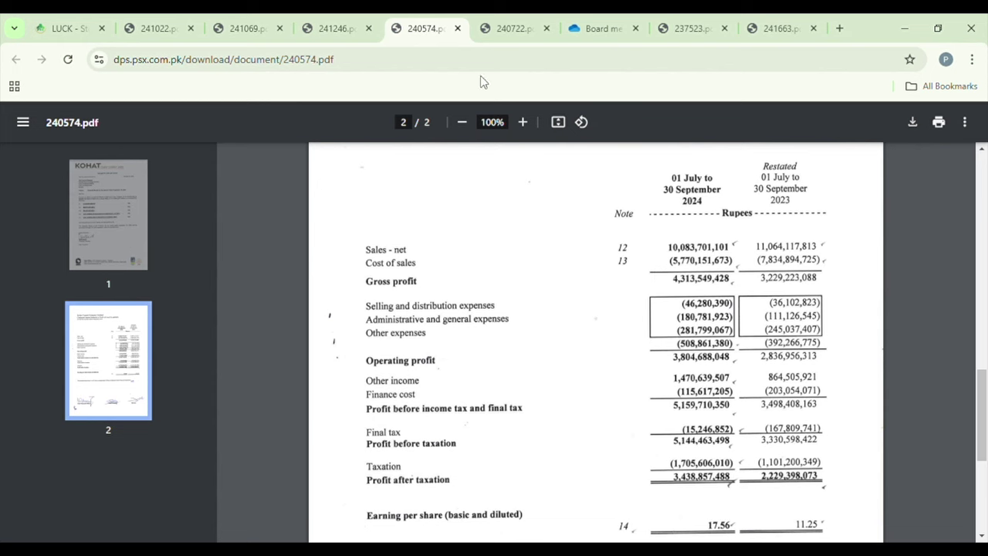
click(328, 28)
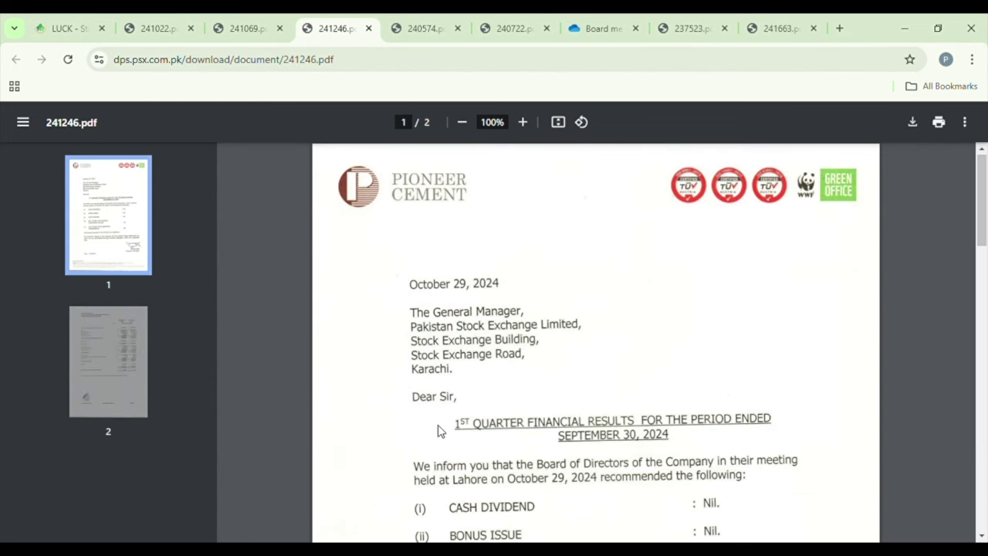
scroll(438, 430, down, 6)
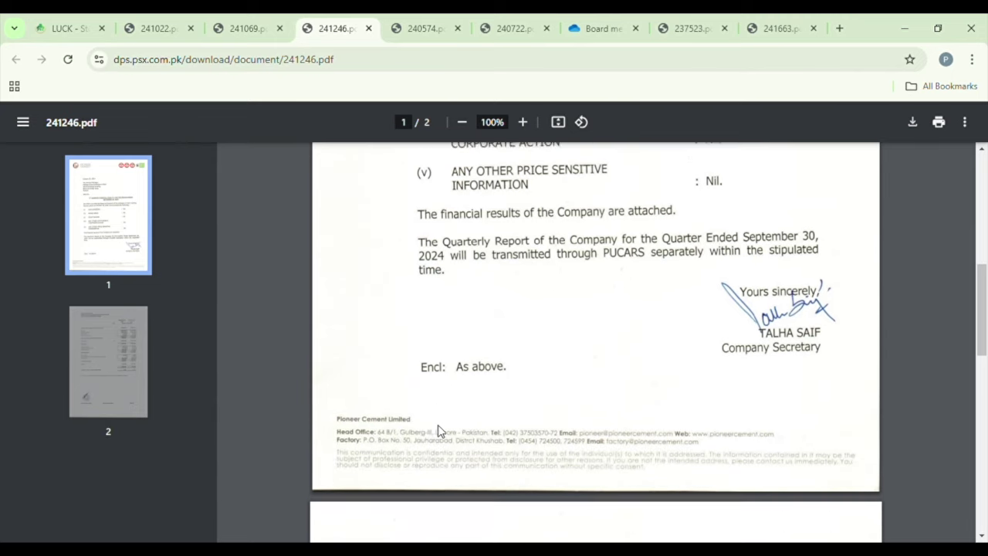
scroll(438, 430, down, 3)
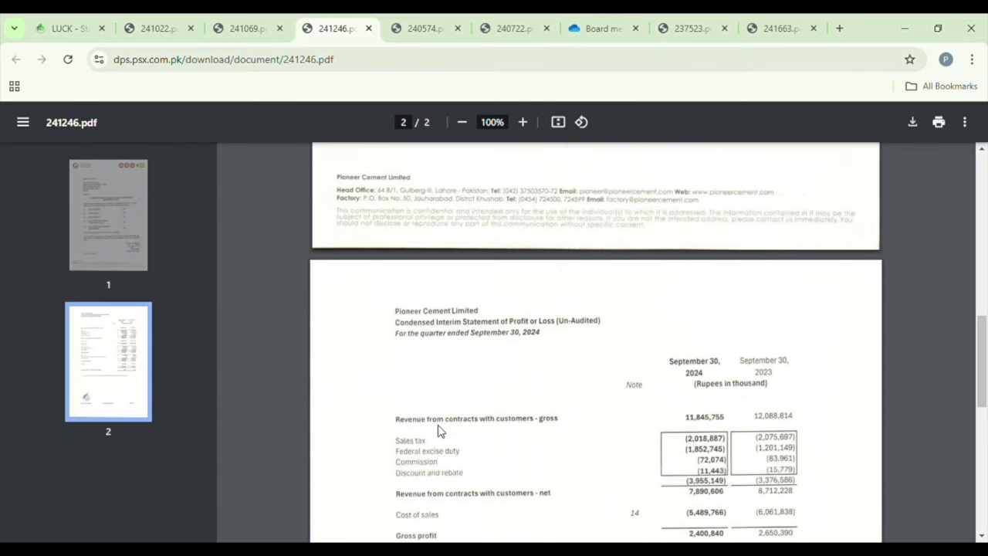
scroll(438, 430, down, 3)
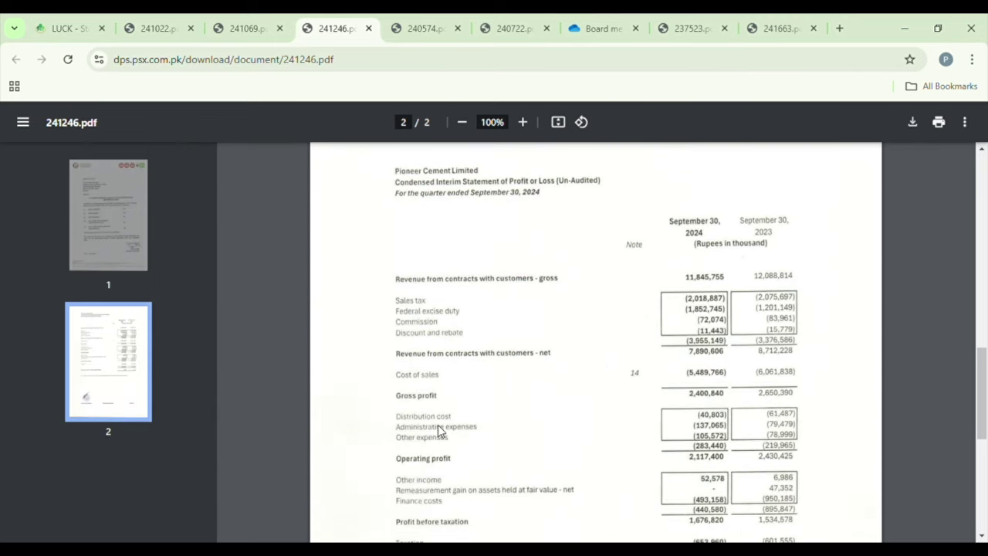
scroll(438, 425, down, 6)
scroll(438, 424, up, 15)
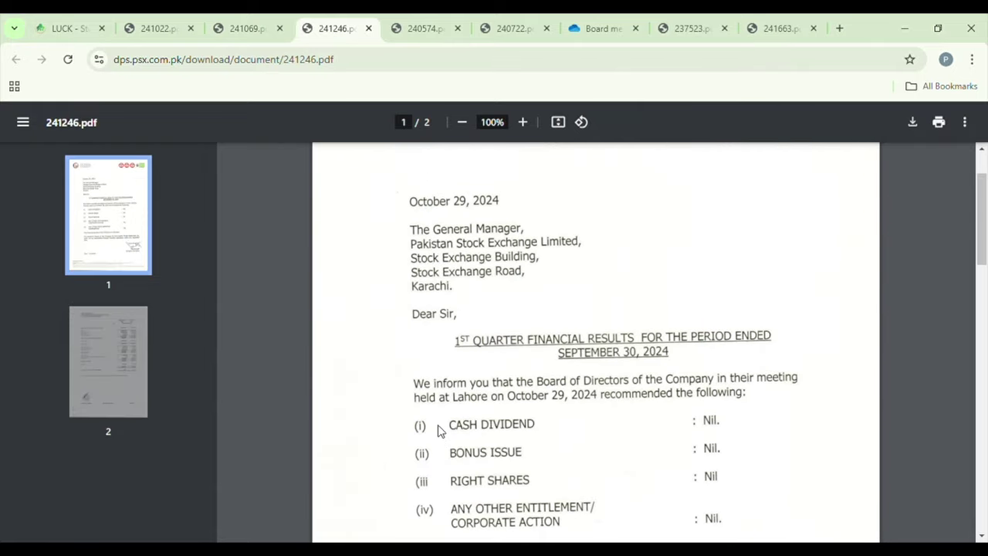
scroll(437, 430, down, 10)
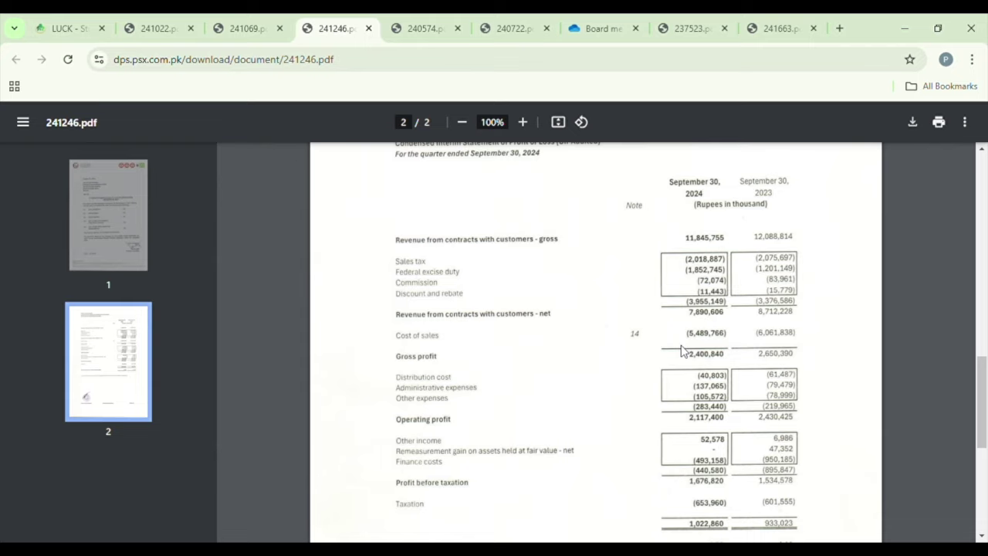
Switch to 241069.pdf and examine Cherat Cement's condensed interim Statement of Profit or Loss on page 2
click(226, 23)
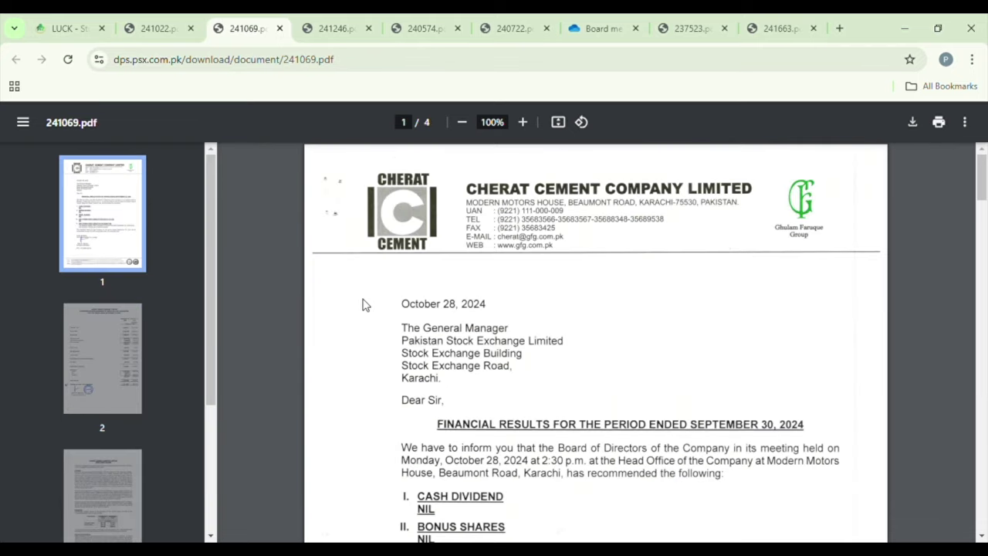
scroll(365, 305, down, 12)
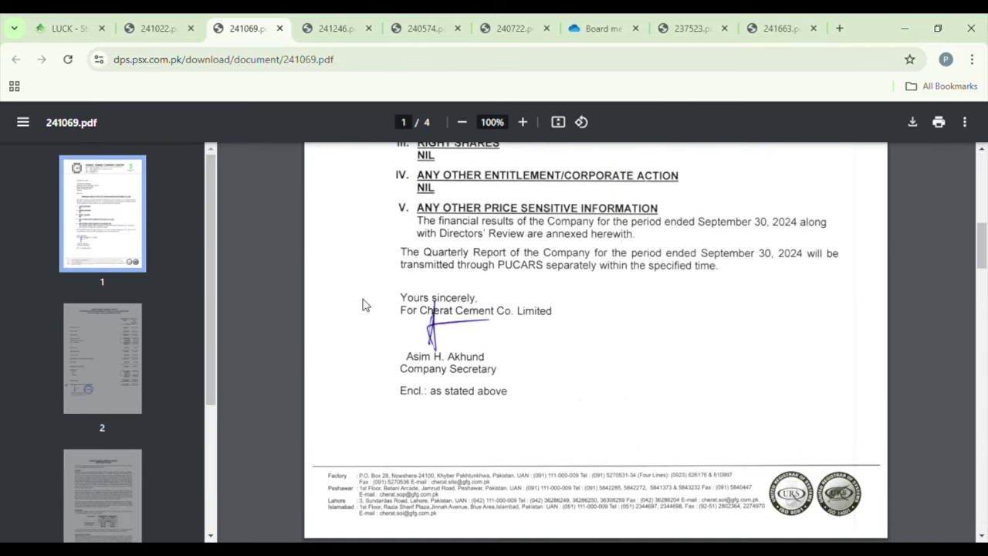
scroll(362, 305, up, 1)
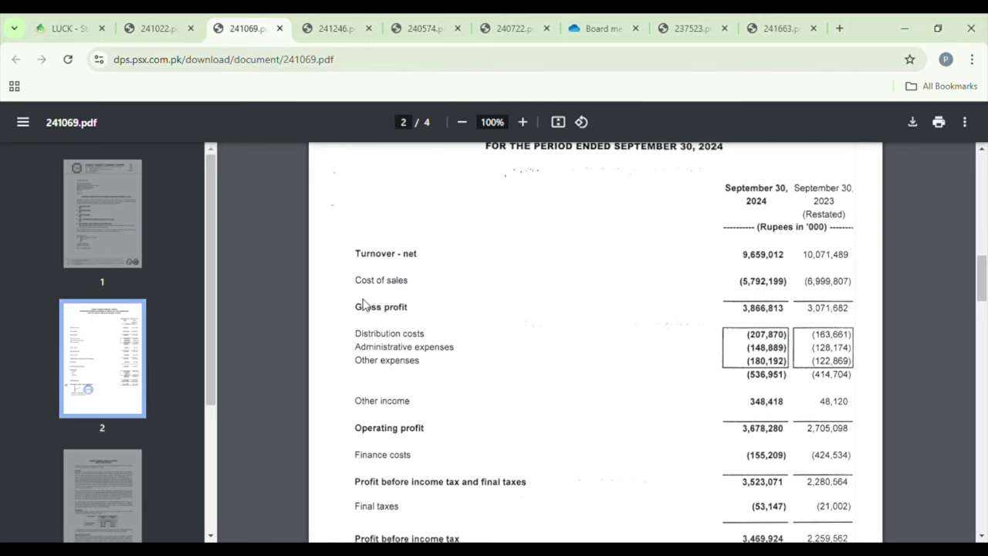
scroll(679, 291, up, 2)
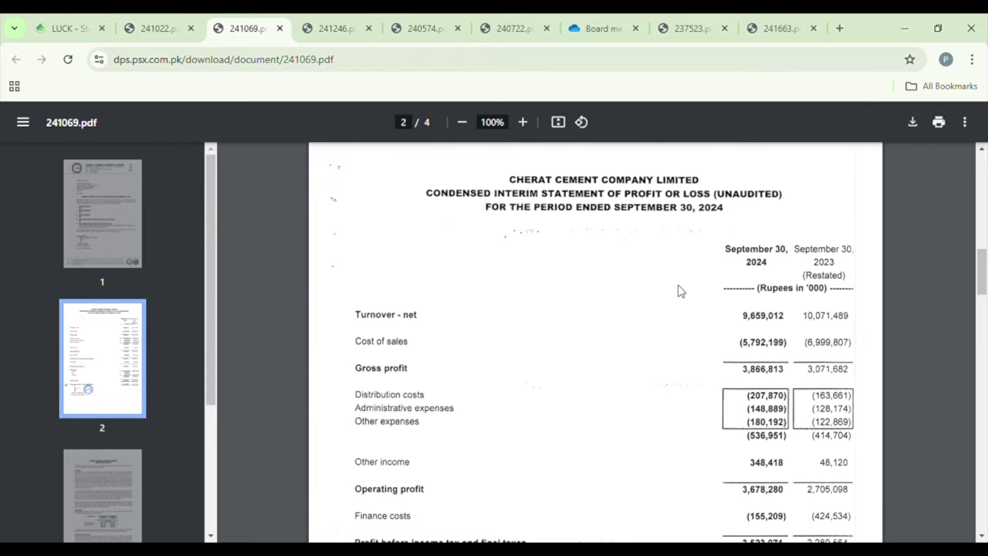
Switch to 241022.pdf and examine Lucky Cement's quarterly profit or loss figures on page 3
click(154, 28)
scroll(630, 388, down, 3)
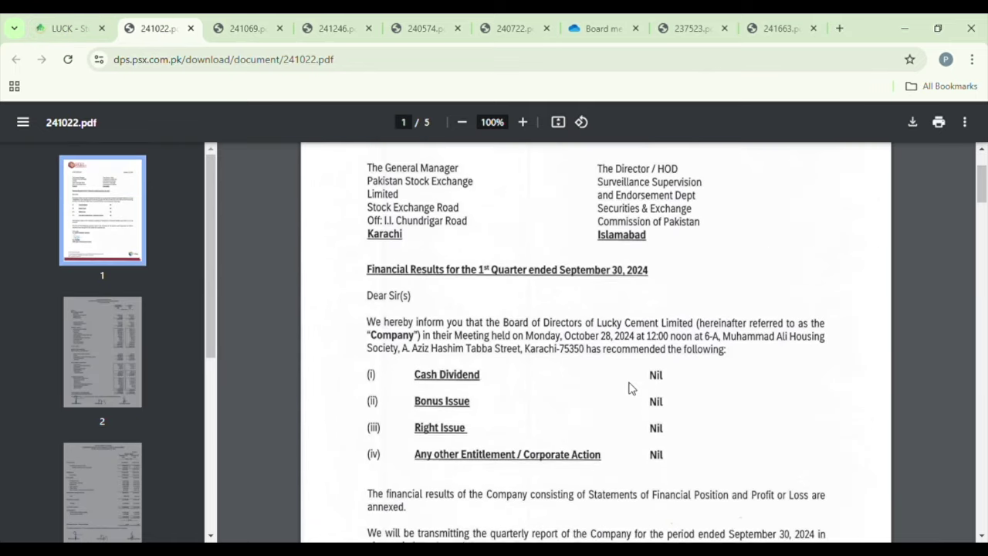
scroll(629, 388, down, 15)
scroll(629, 387, down, 10)
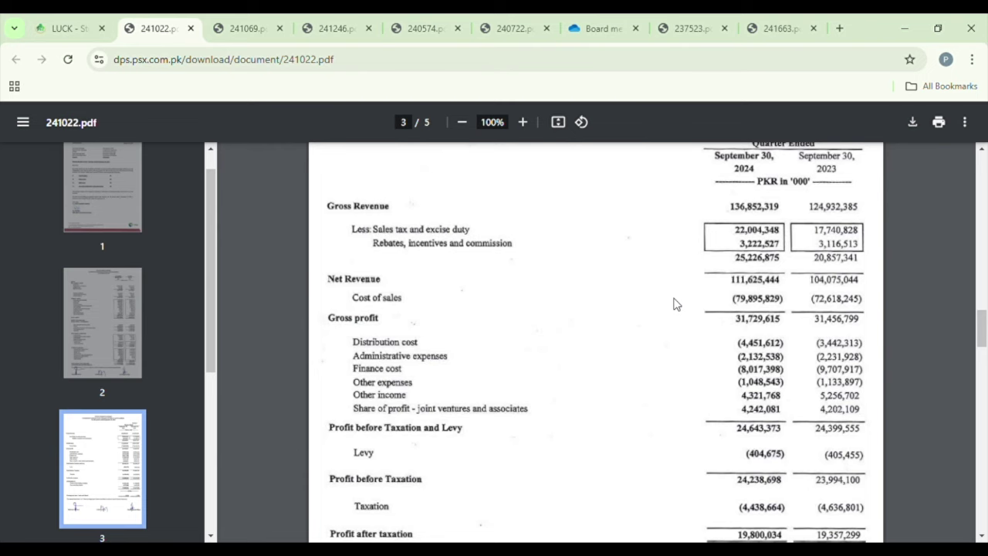
Return to the board meetings workbook, open the THATTA CEMENT sheet and look over its figures, starting from the Q1 24 LT Assets
click(585, 26)
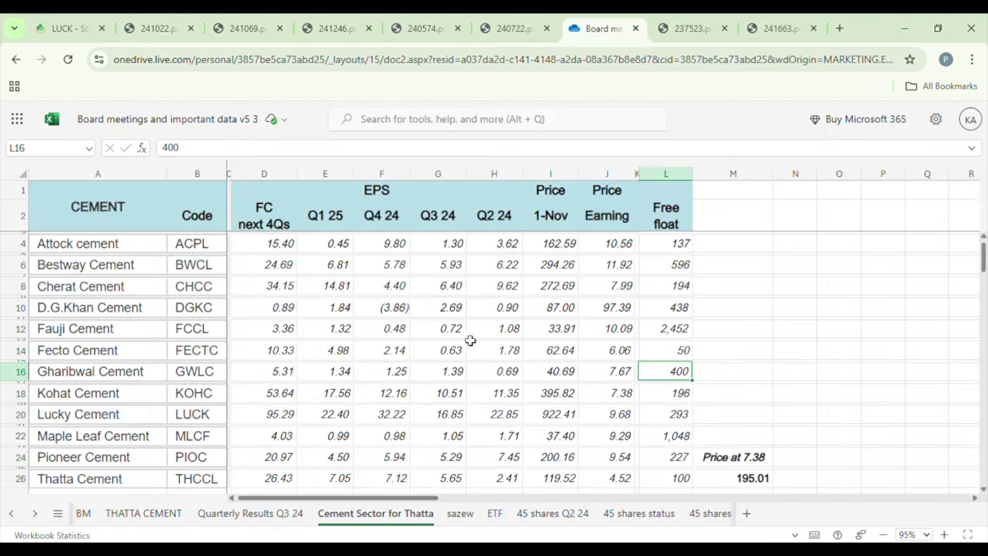
click(130, 514)
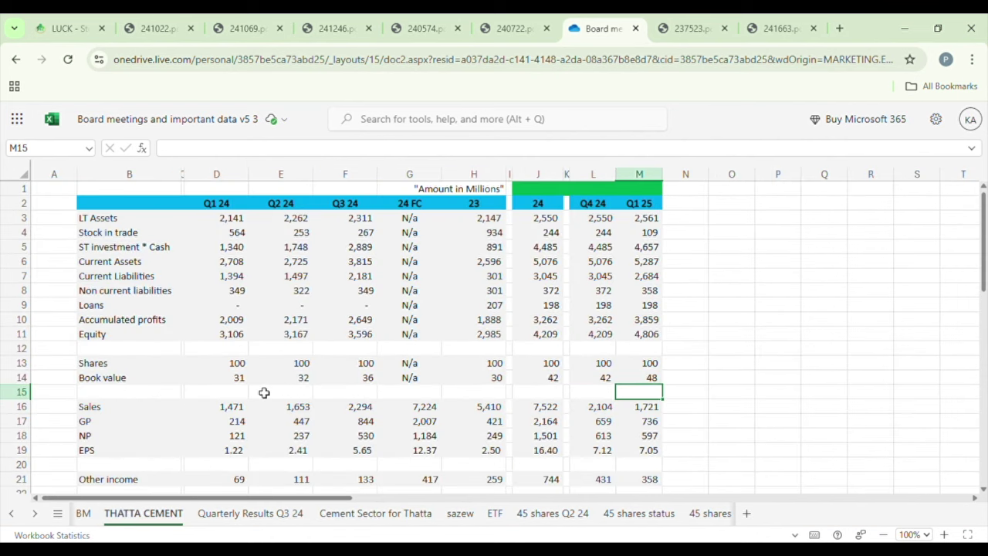
scroll(264, 393, down, 2)
scroll(264, 393, up, 2)
click(237, 221)
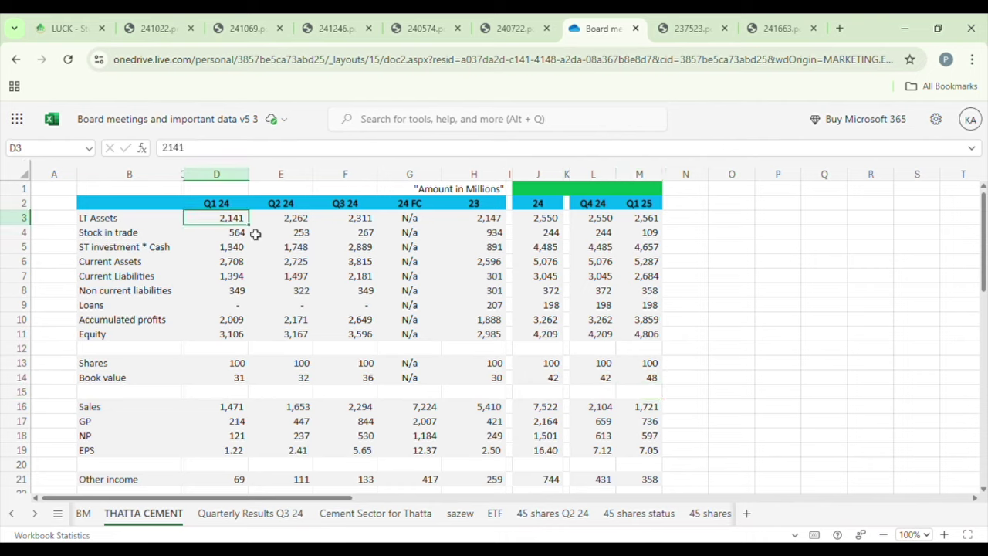
Examine the Sales row from Q1 24 across to the 24 FC forecast and its formula
click(247, 410)
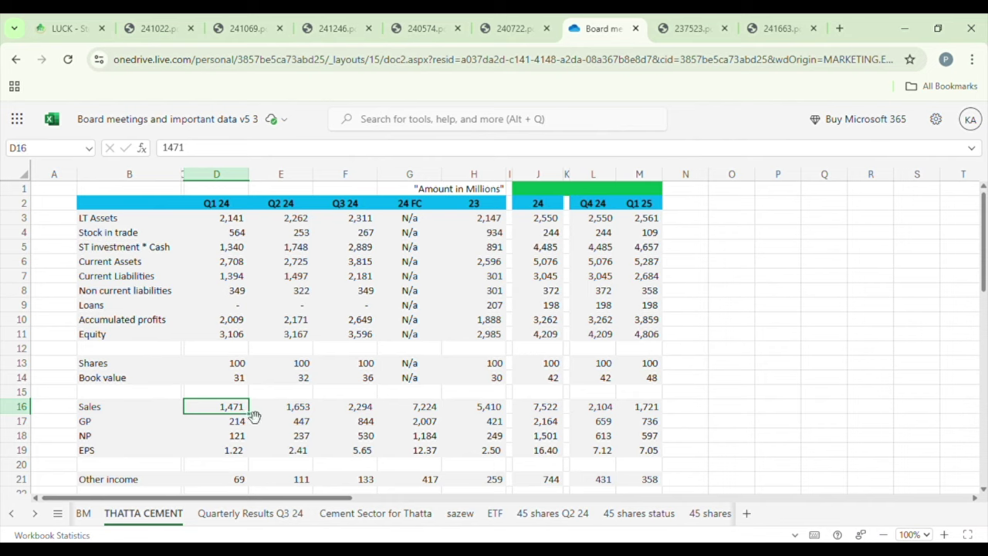
key(Right)
key(Right)
key(Right)
key(Right)
key(Left)
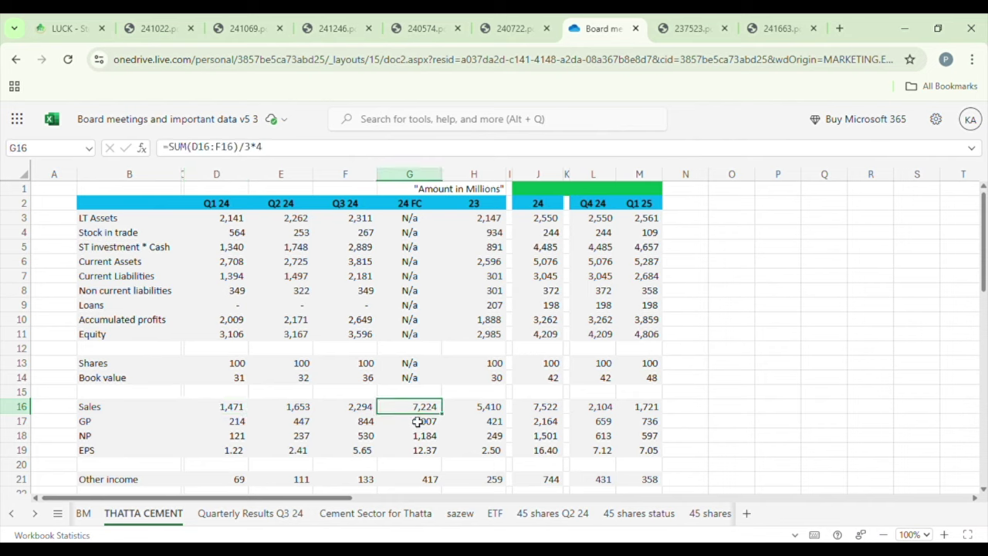